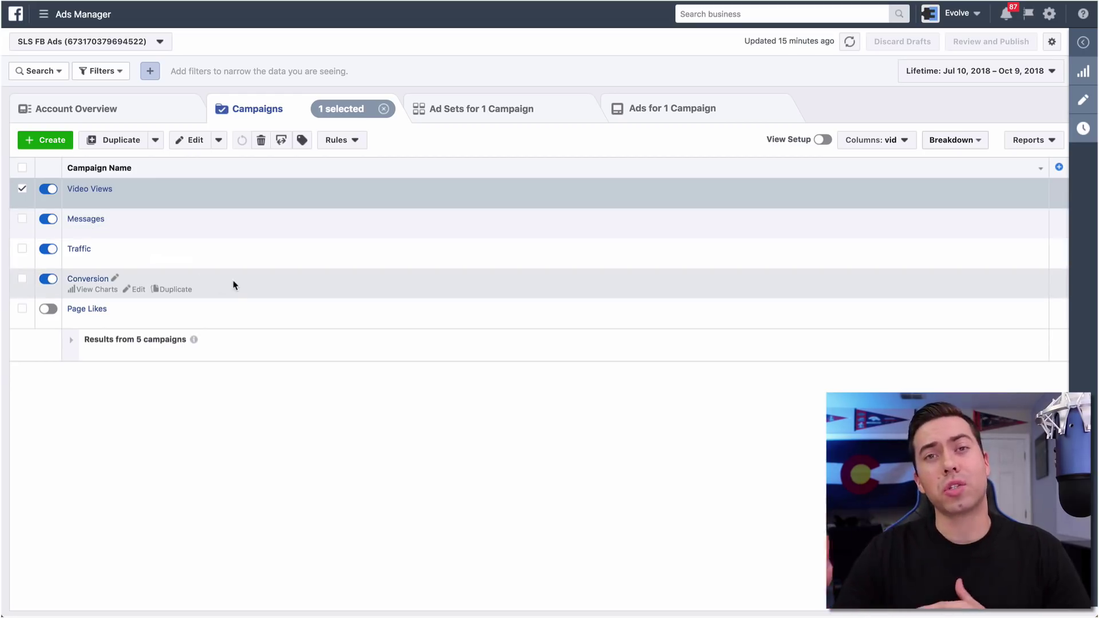
Step: Open the Conversion campaign's ad set "65+, Messenger, Life Insurance > 3 Reasons Seniors" for editing and examine its conversion event and budget settings
click(81, 279)
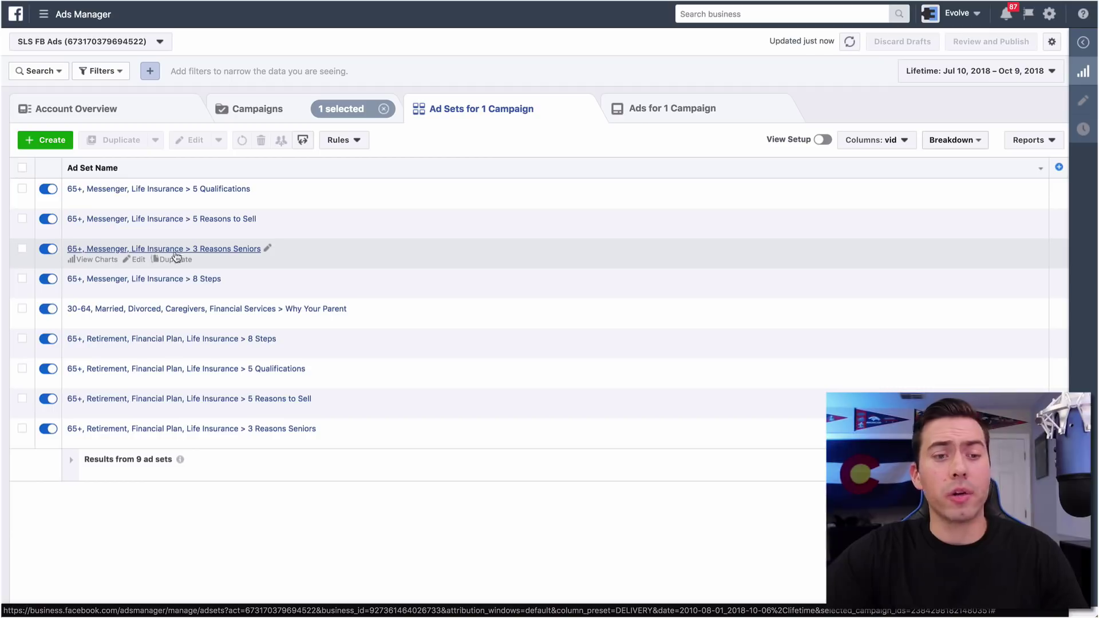
click(136, 260)
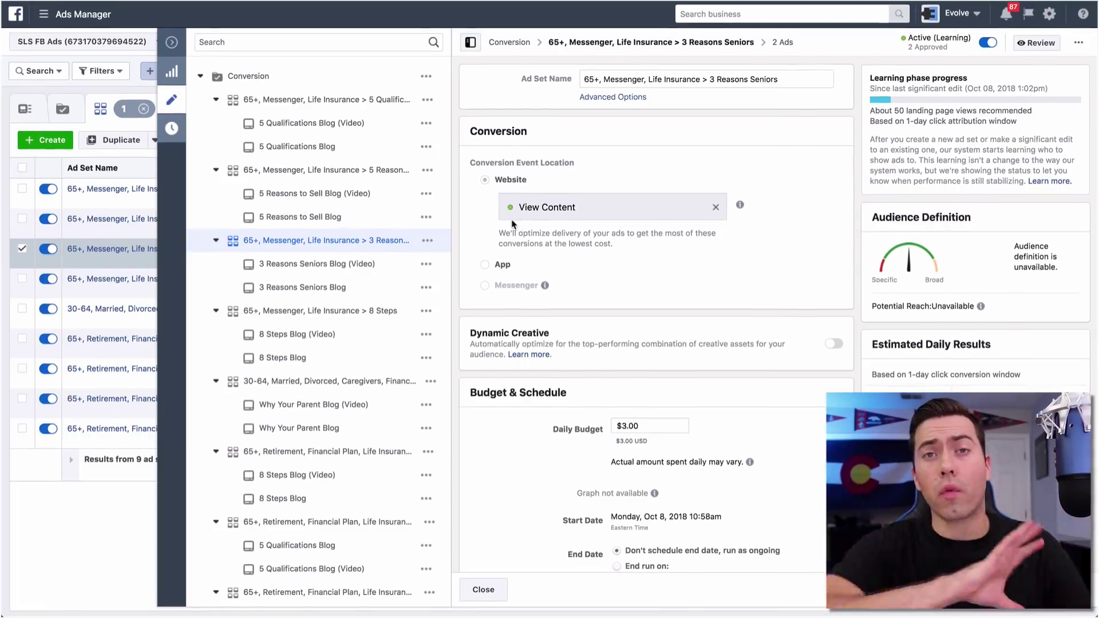
scroll(507, 228, down, 1)
scroll(506, 226, down, 2)
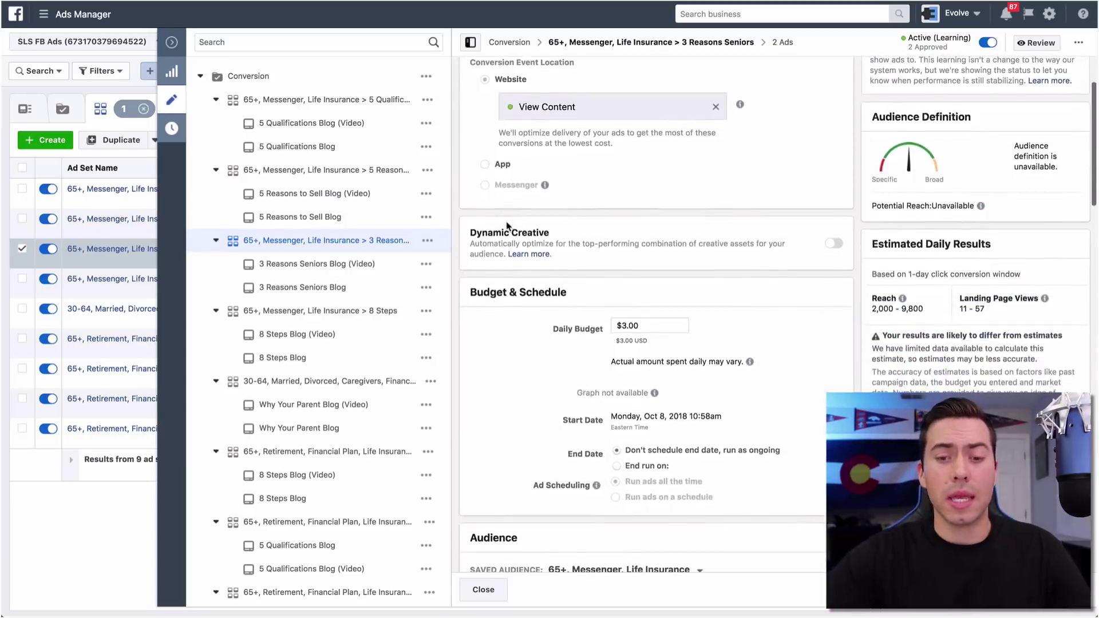
scroll(506, 226, up, 2)
scroll(523, 278, down, 2)
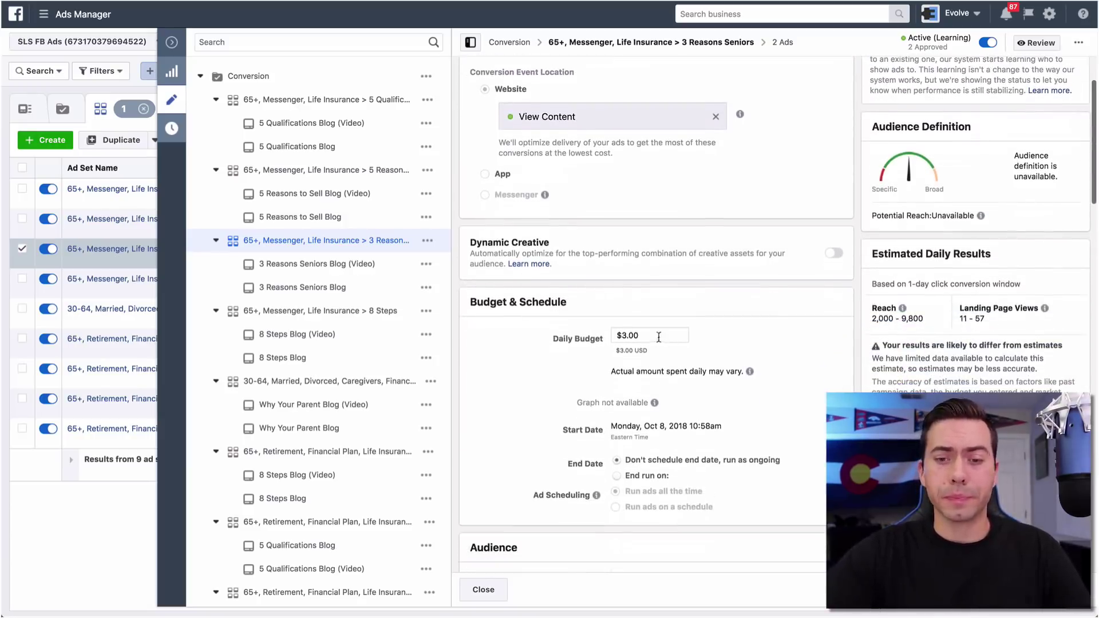
scroll(530, 336, up, 2)
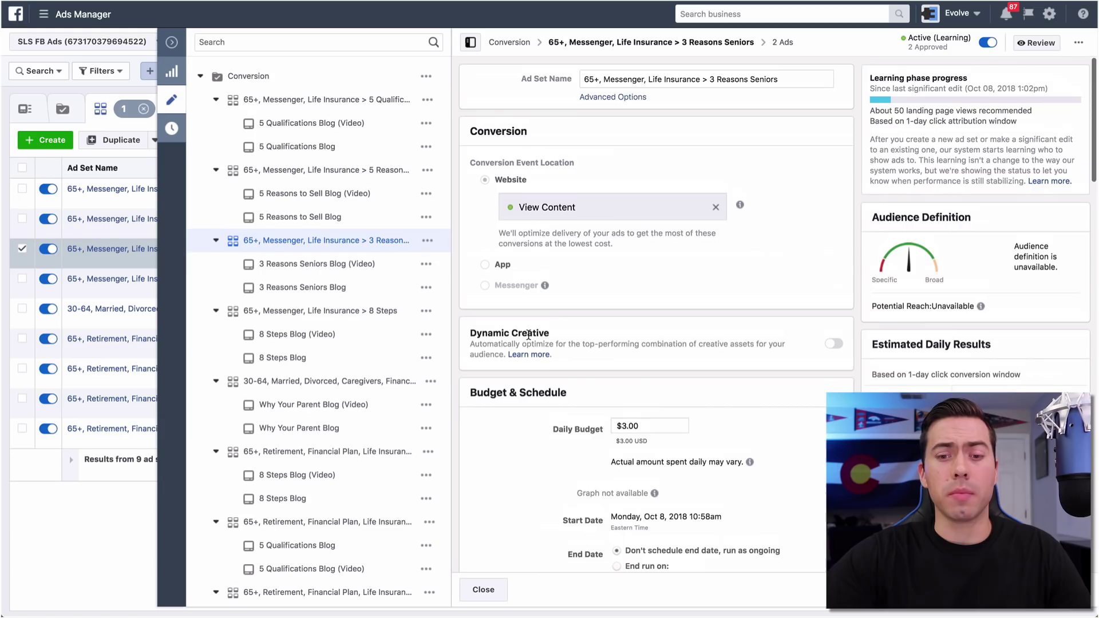
scroll(536, 241, down, 1)
scroll(490, 145, up, 1)
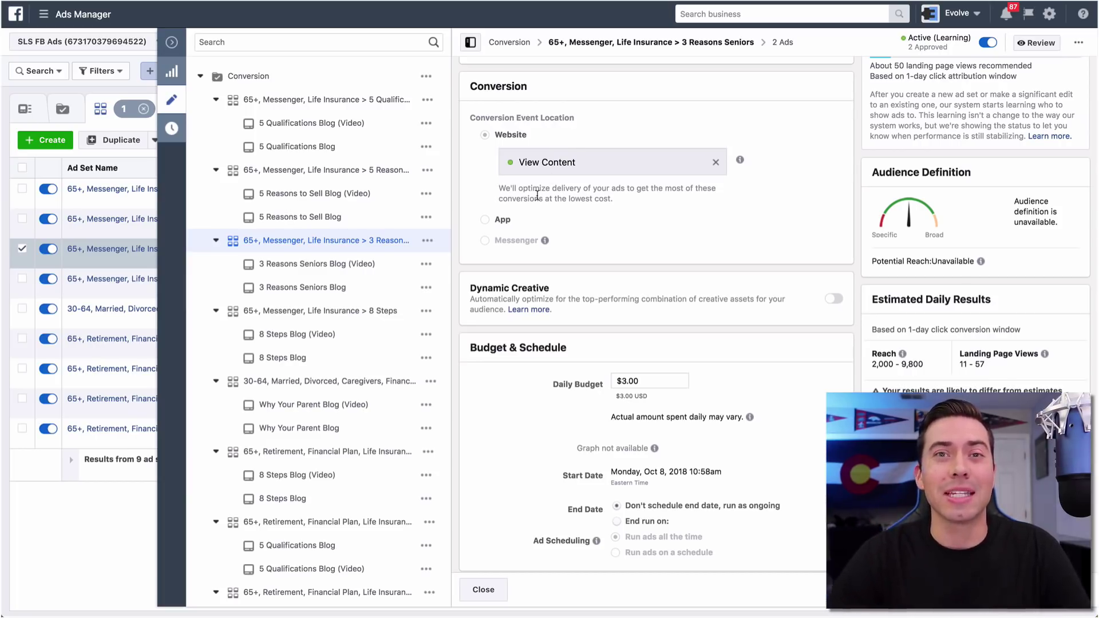
scroll(537, 196, up, 2)
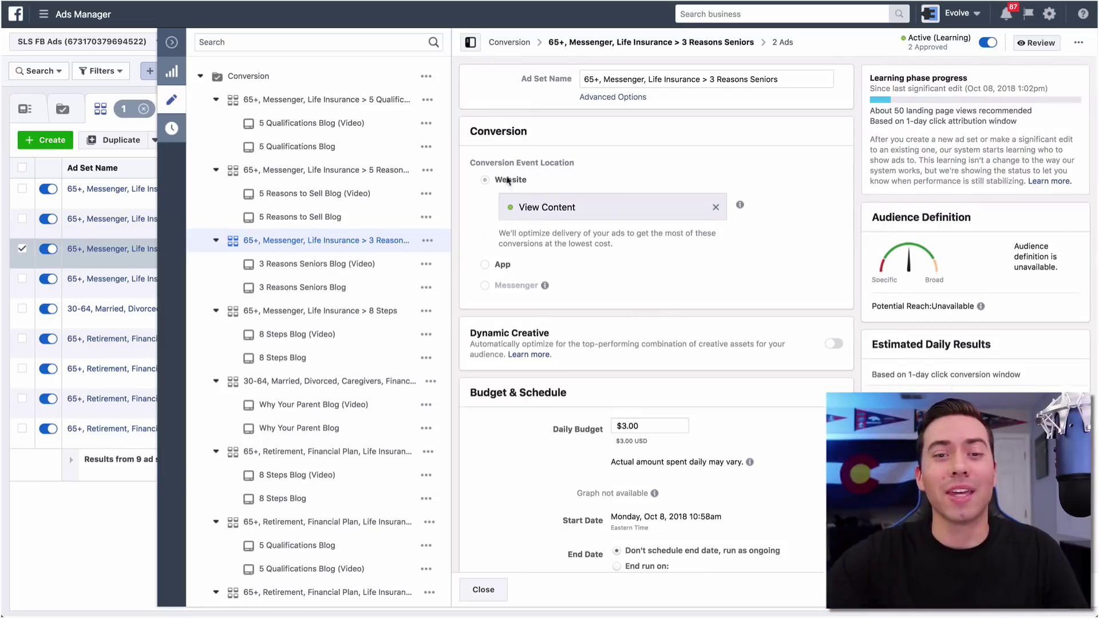
scroll(537, 199, down, 3)
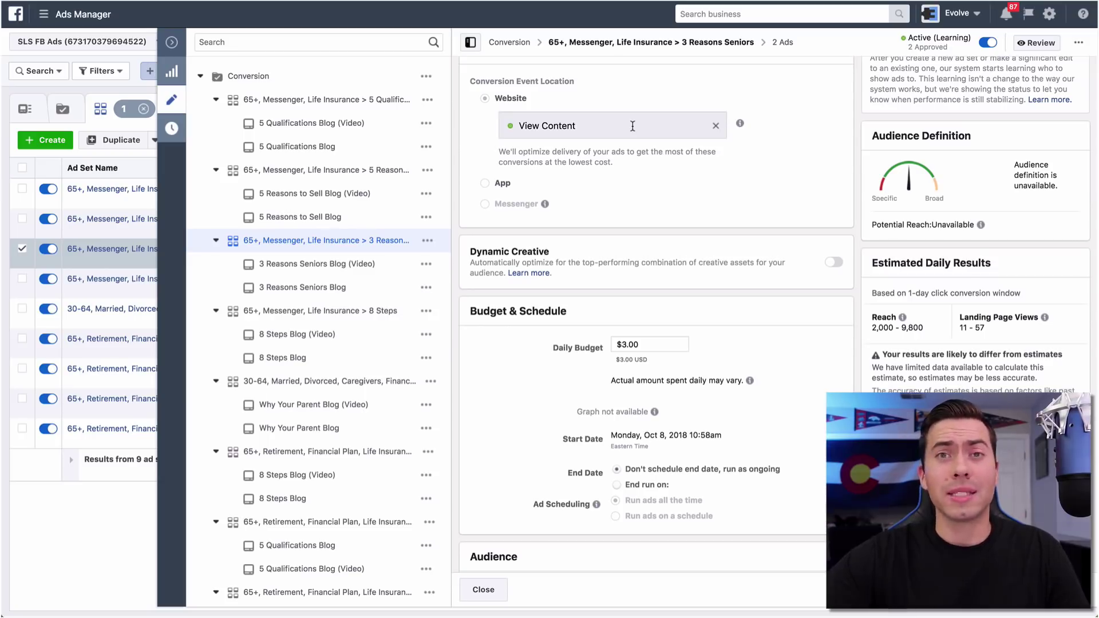
Step: Examine the ad set's saved audience details, including custom audience exclusions, location, age, language and matching interests
scroll(541, 132, down, 3)
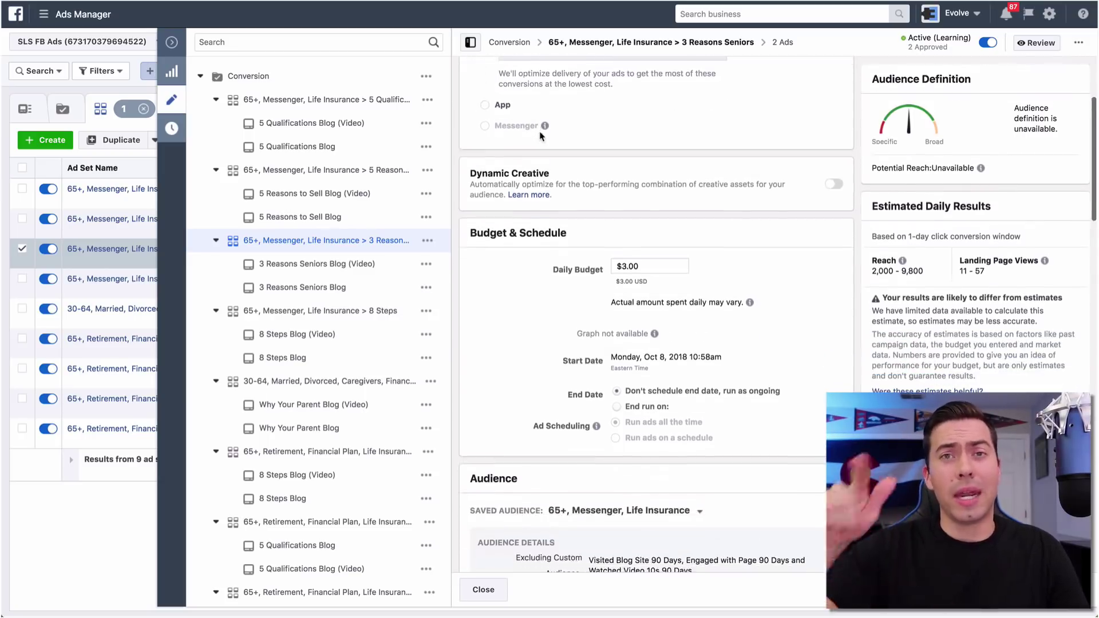
scroll(540, 132, down, 15)
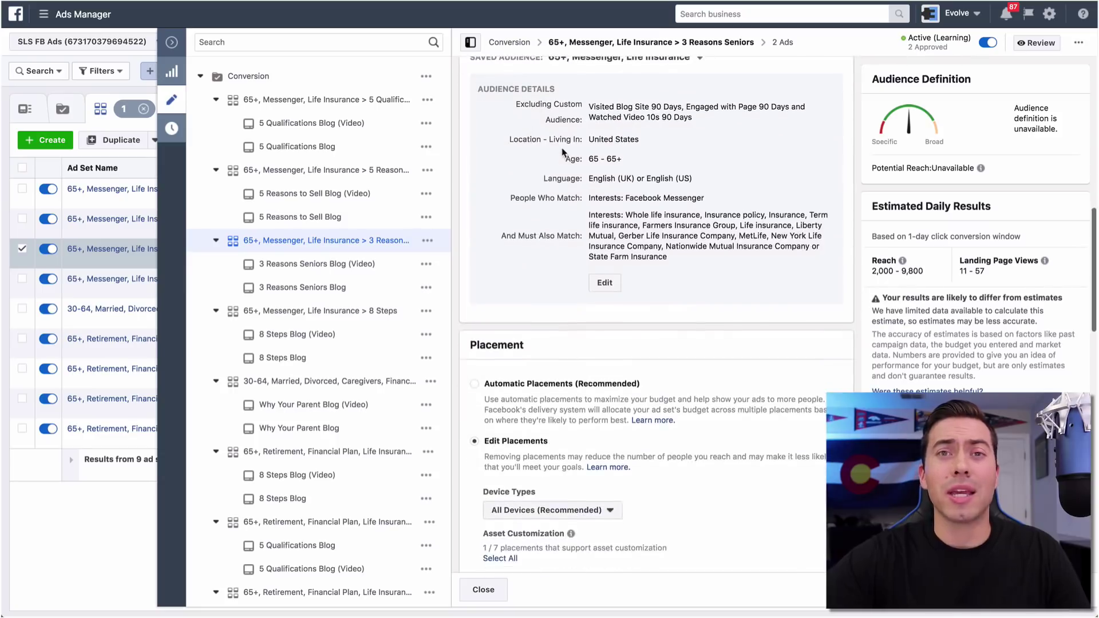
scroll(563, 153, up, 2)
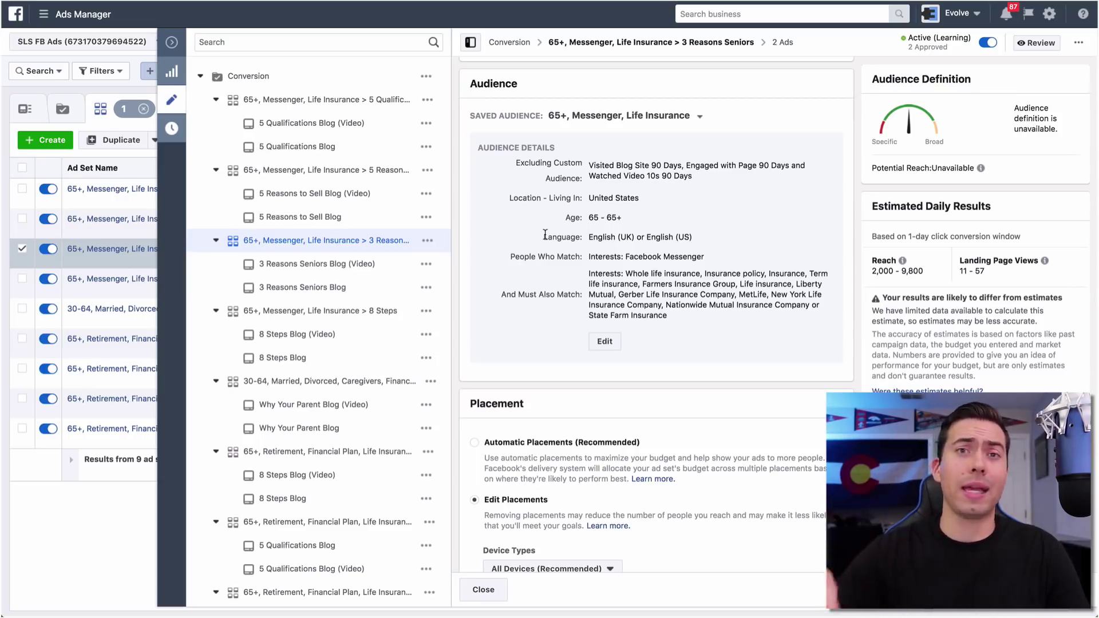
scroll(544, 236, up, 4)
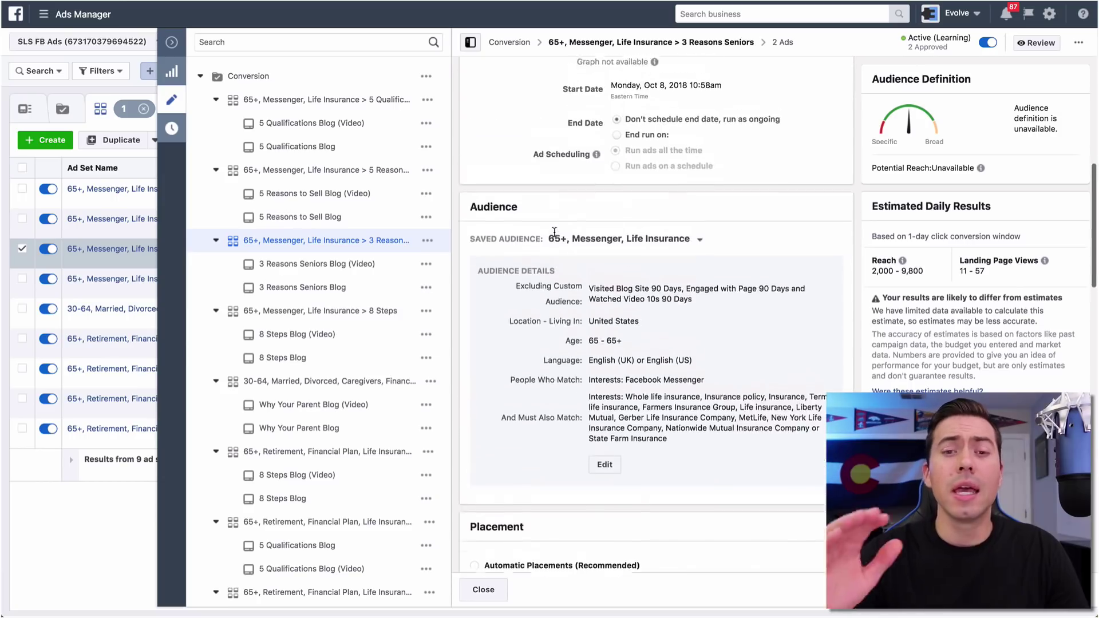
scroll(538, 237, down, 4)
scroll(521, 237, down, 5)
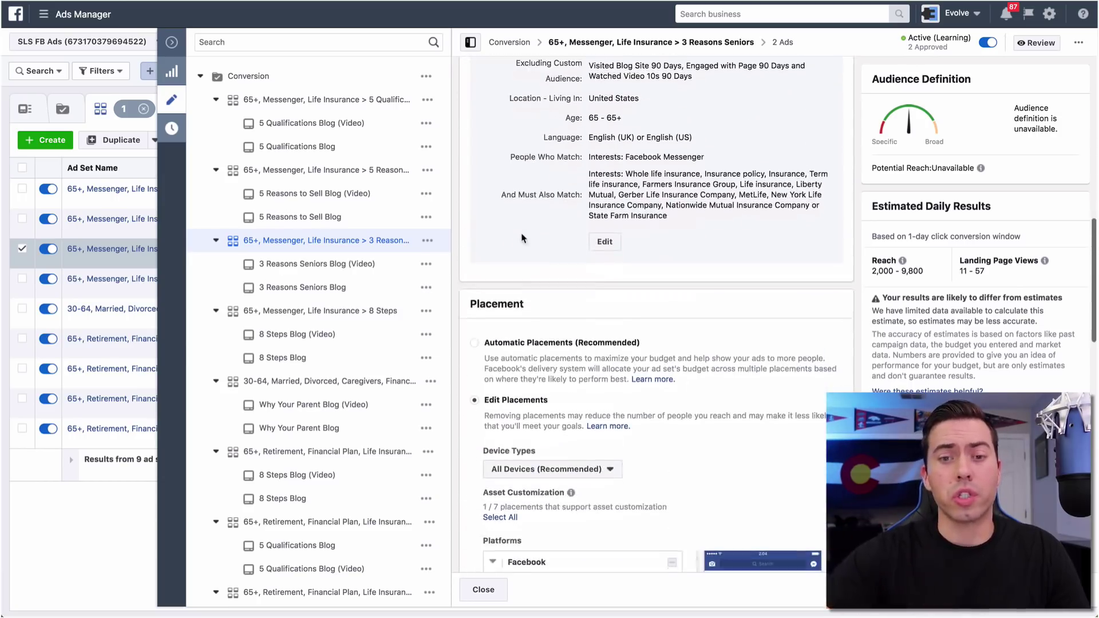
scroll(519, 231, up, 6)
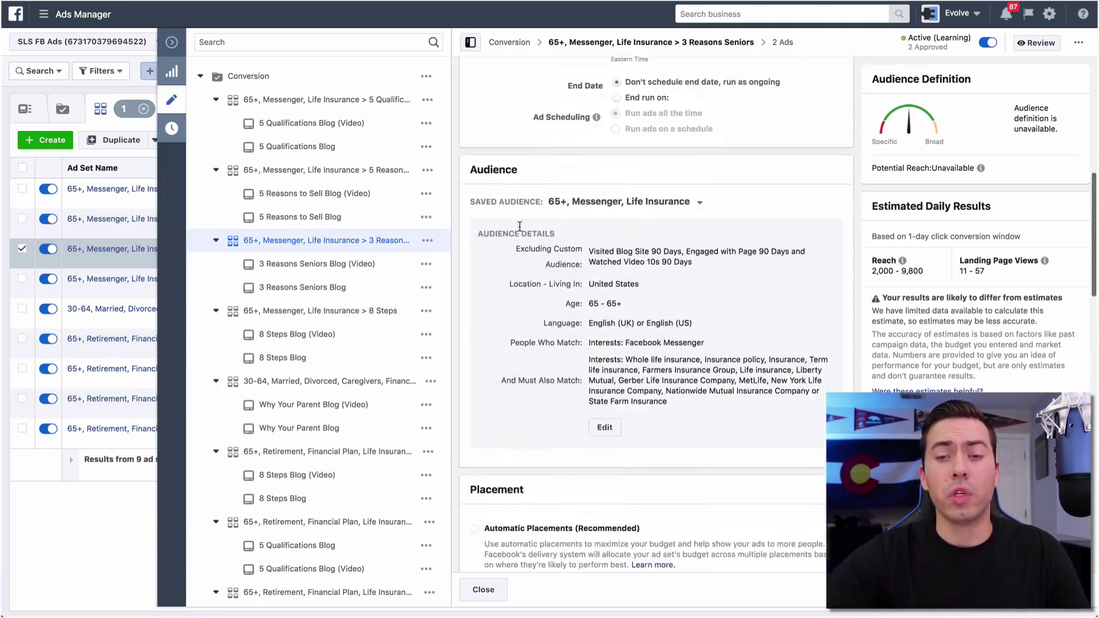
drag(667, 405, 736, 359)
click(633, 359)
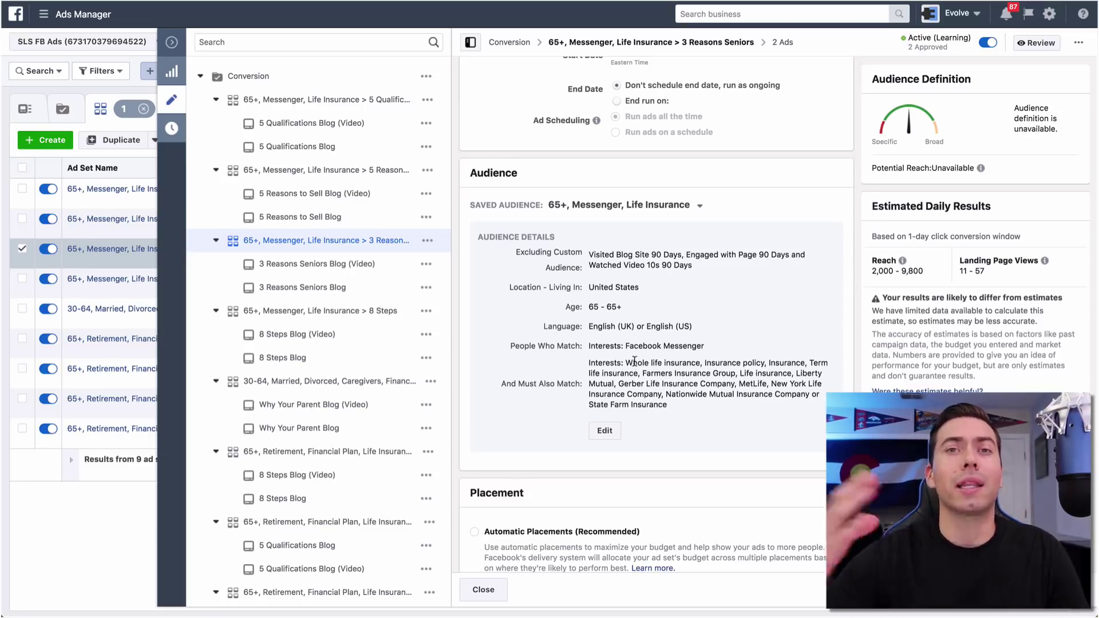
scroll(634, 362, down, 2)
drag(633, 308, 747, 339)
click(602, 287)
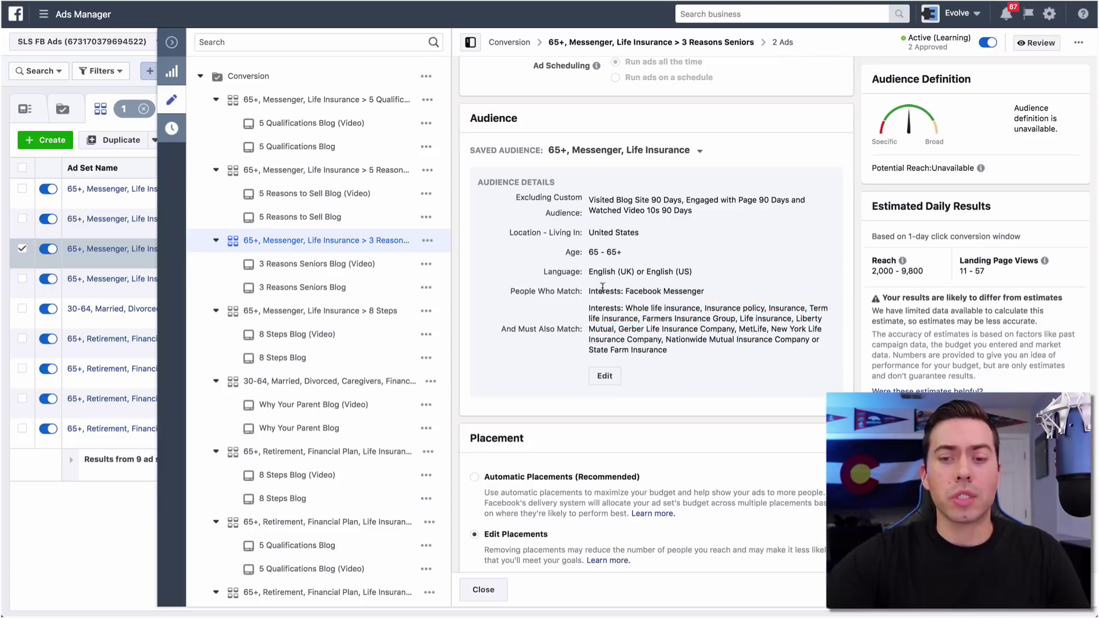
Step: Review the ad set's placement choices, mobile device options and optimization and delivery settings
scroll(657, 305, down, 5)
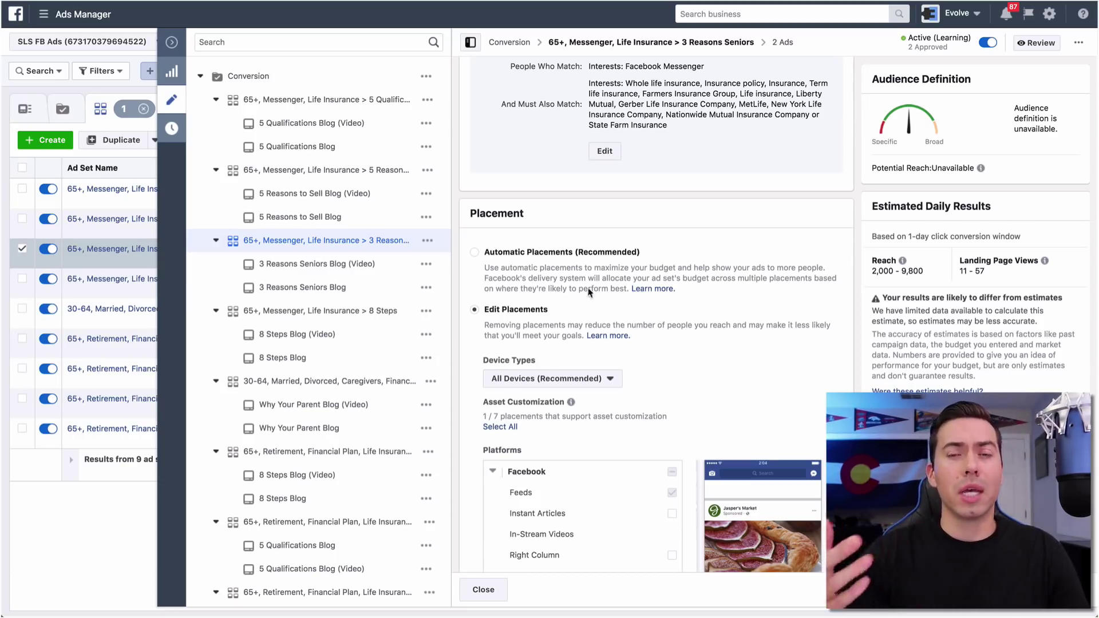
scroll(589, 292, down, 4)
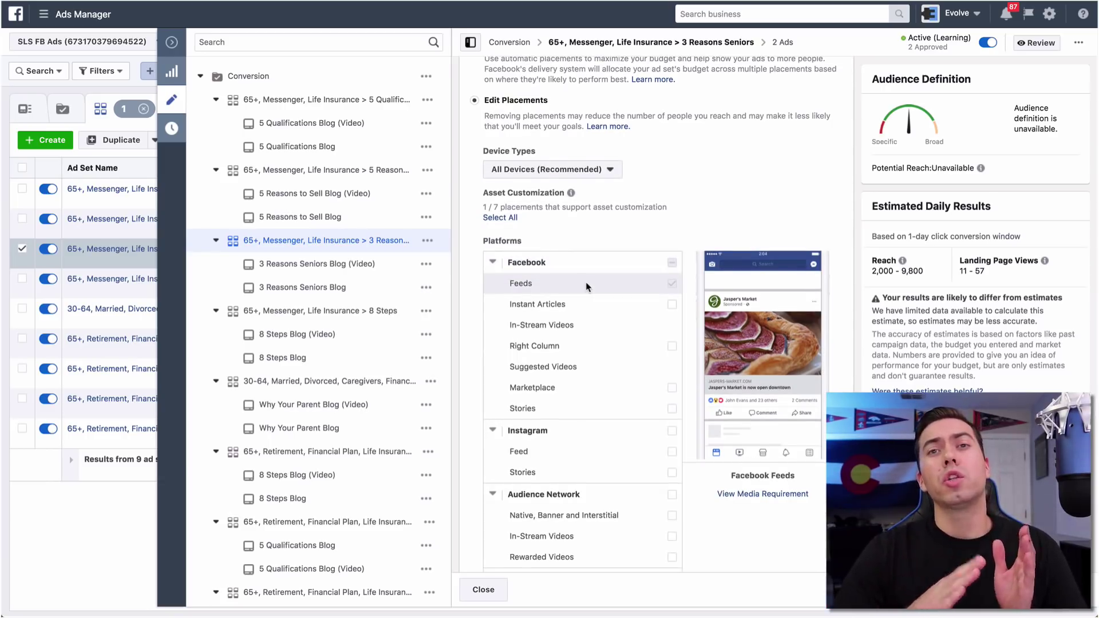
scroll(559, 263, down, 2)
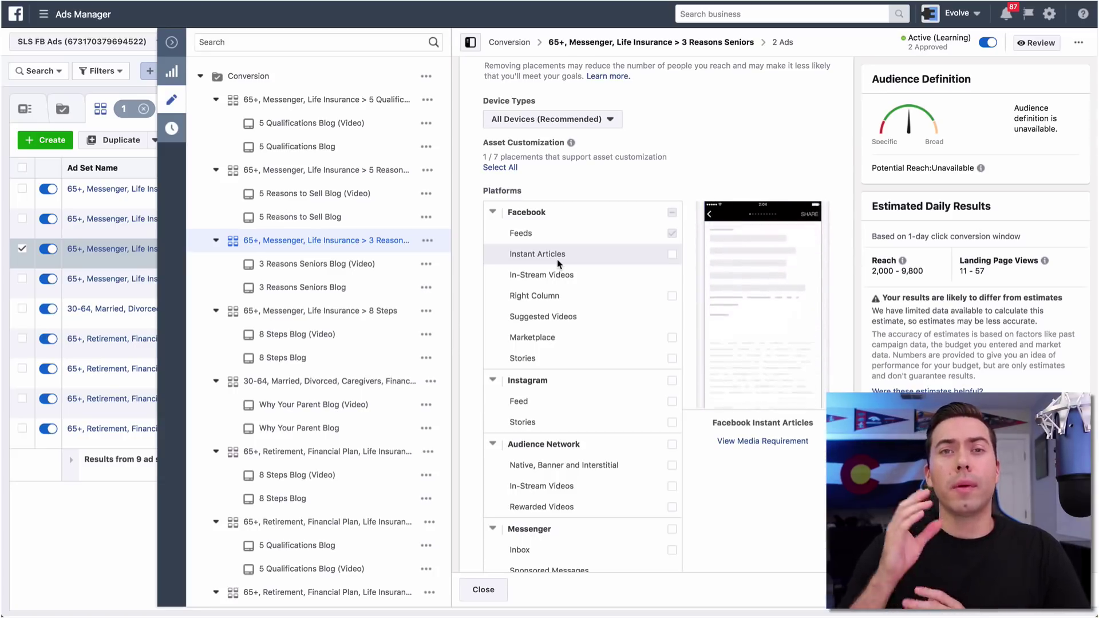
scroll(477, 259, down, 10)
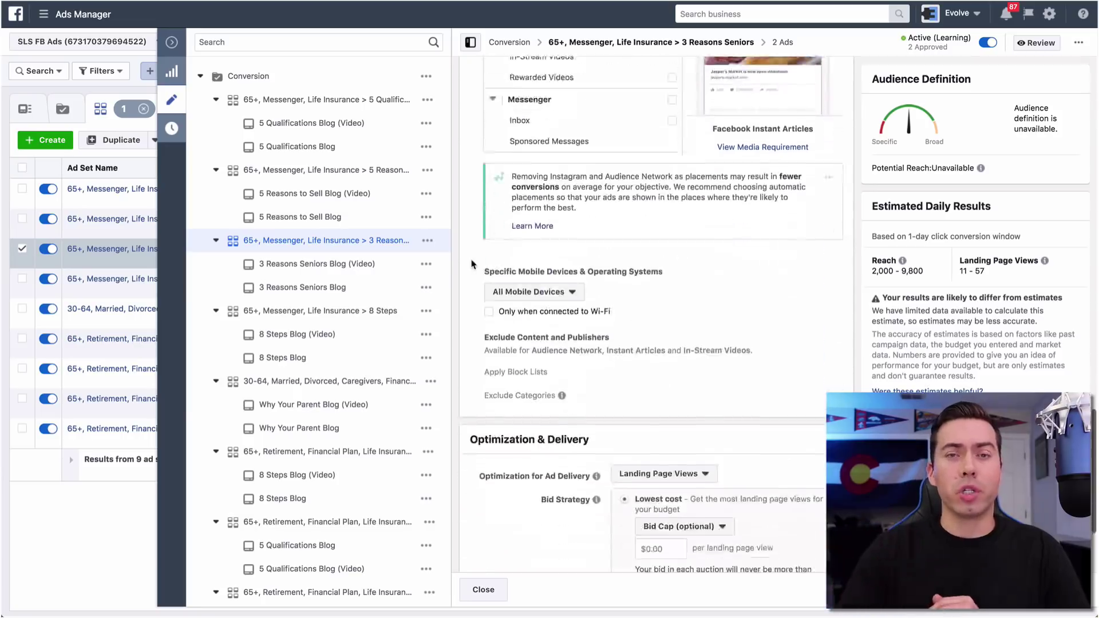
scroll(524, 320, up, 15)
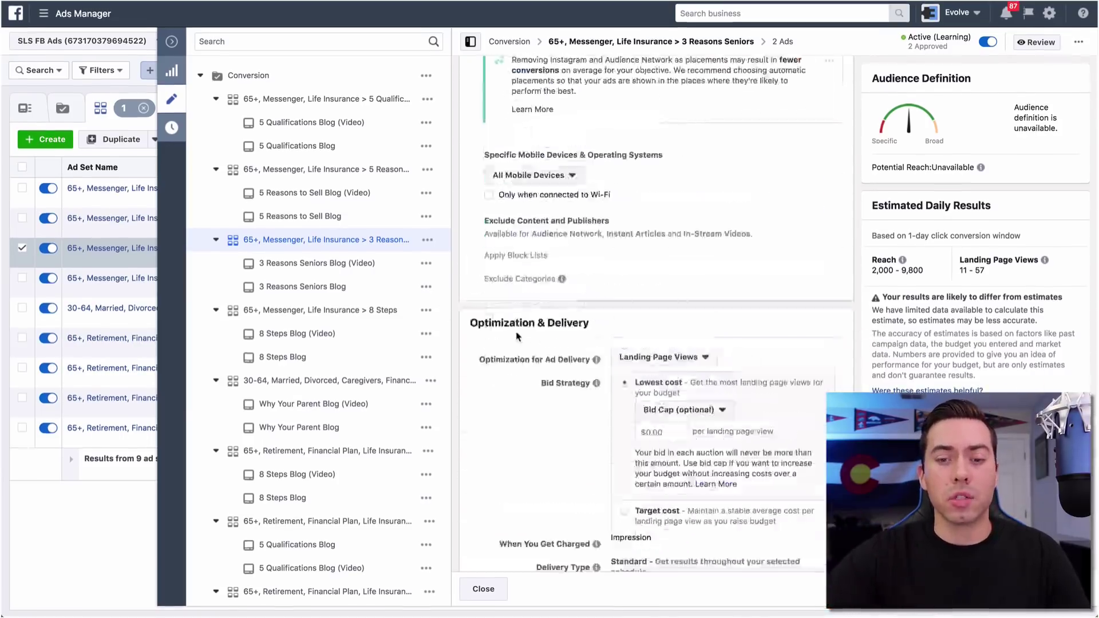
scroll(524, 321, up, 3)
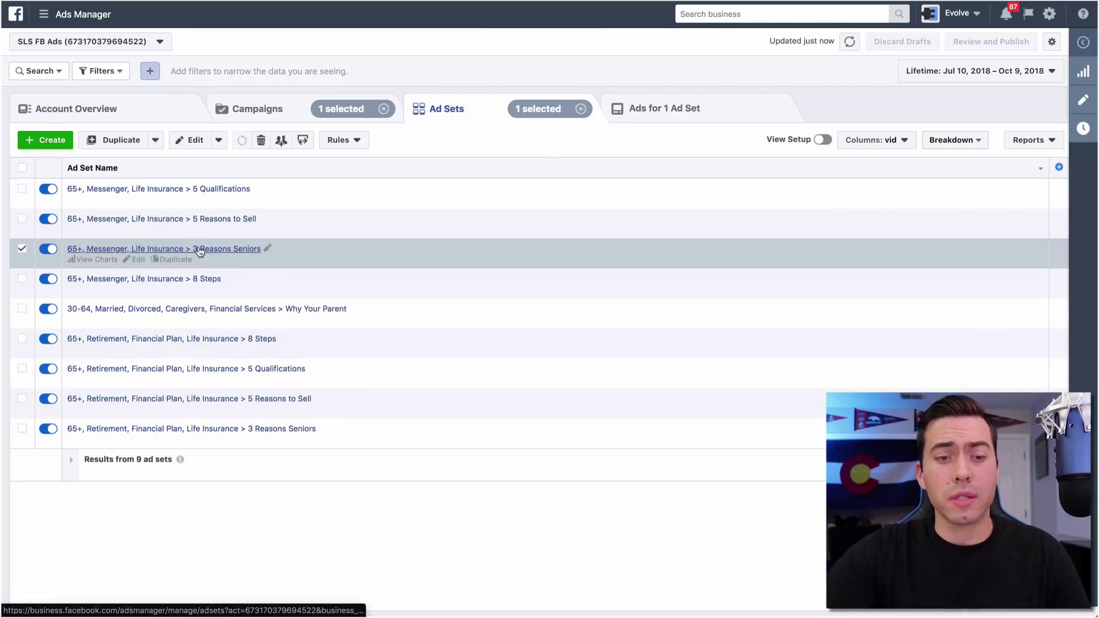
Step: Open the "3 Reasons Seniors Blog (Video)" ad of the same ad set for editing and review its format and video
click(196, 250)
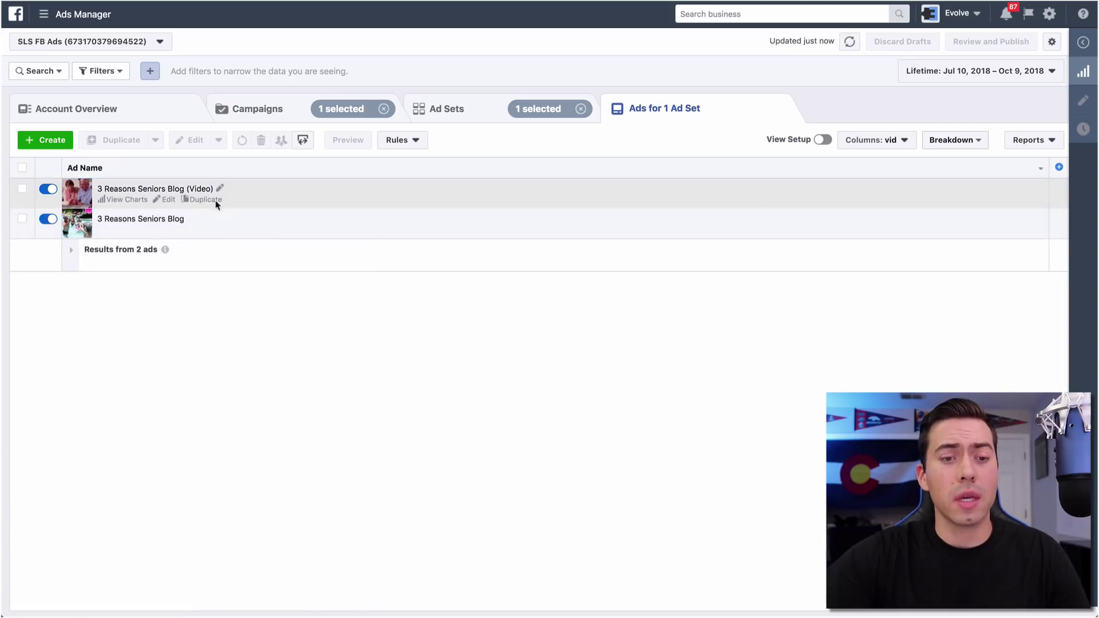
click(169, 201)
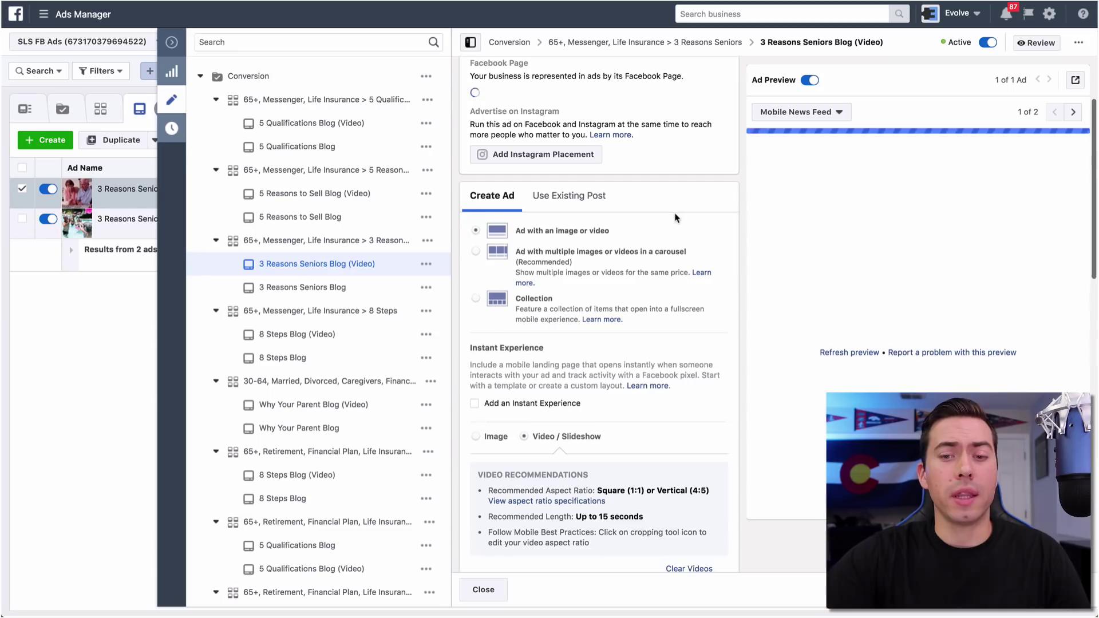
scroll(678, 217, down, 3)
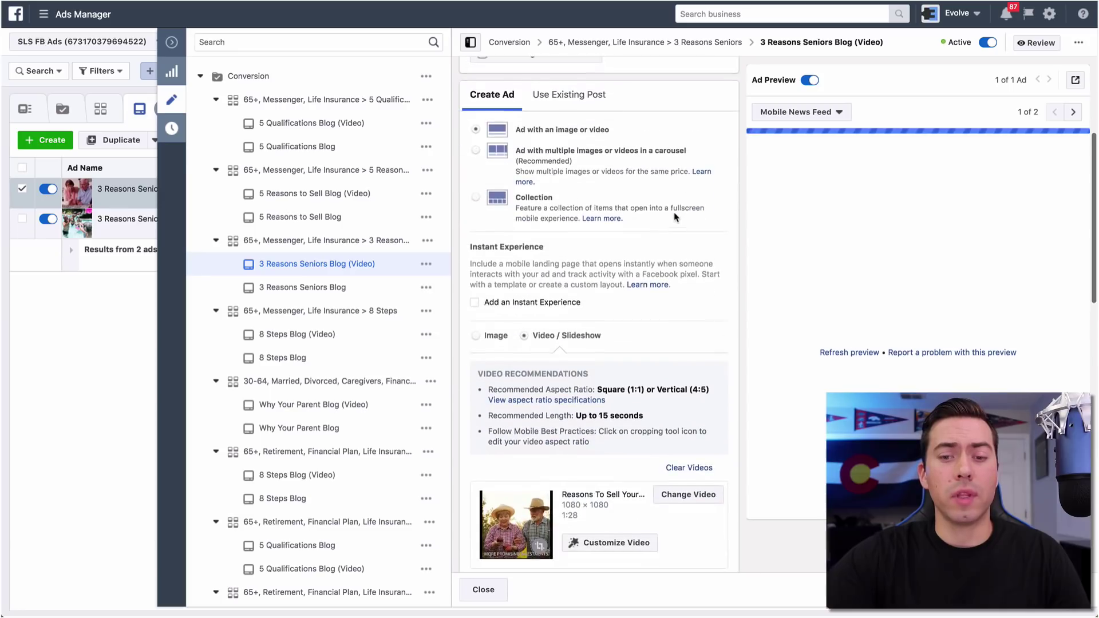
Step: Switch to the "3 Reasons Seniors Blog" image ad, review its identity, creative and tracking settings, and close the editor
click(51, 236)
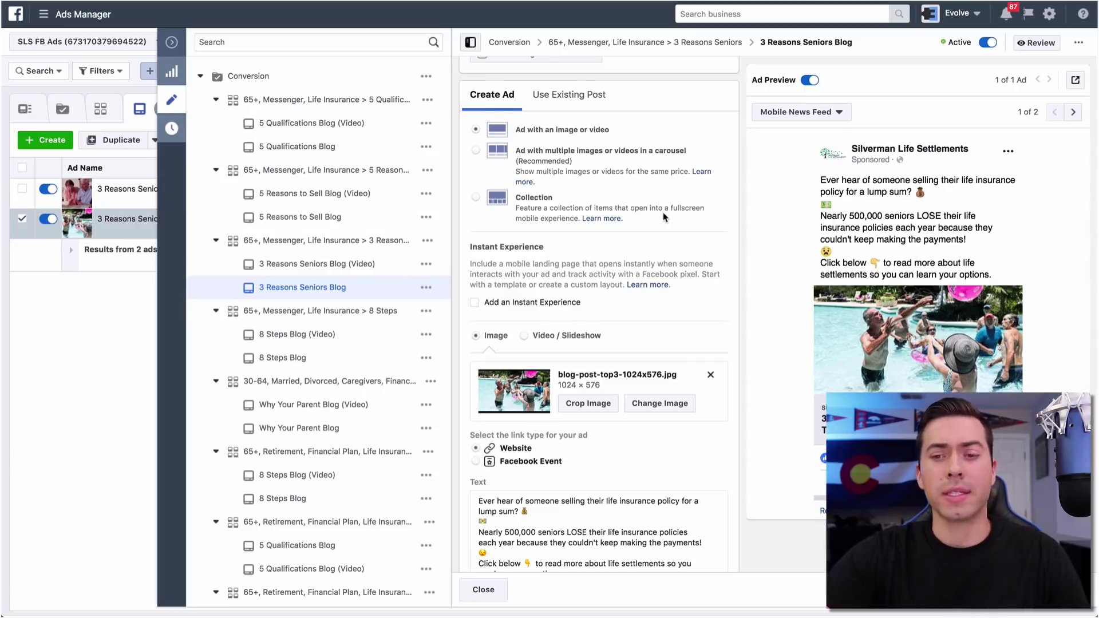
scroll(662, 212, down, 4)
scroll(658, 229, up, 7)
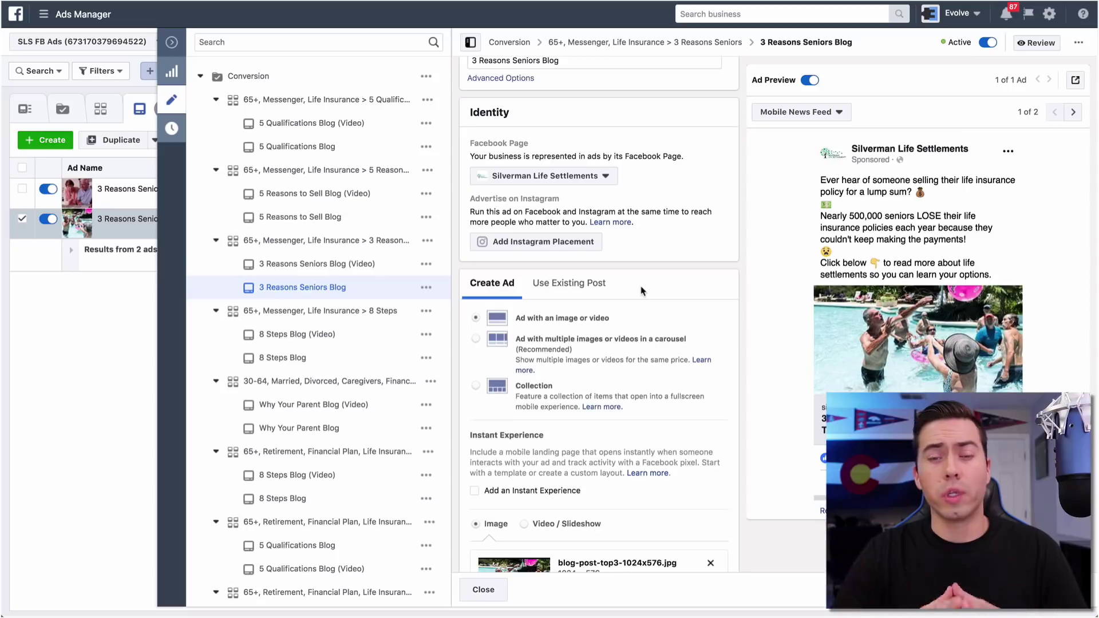
scroll(643, 291, down, 1)
scroll(643, 296, down, 10)
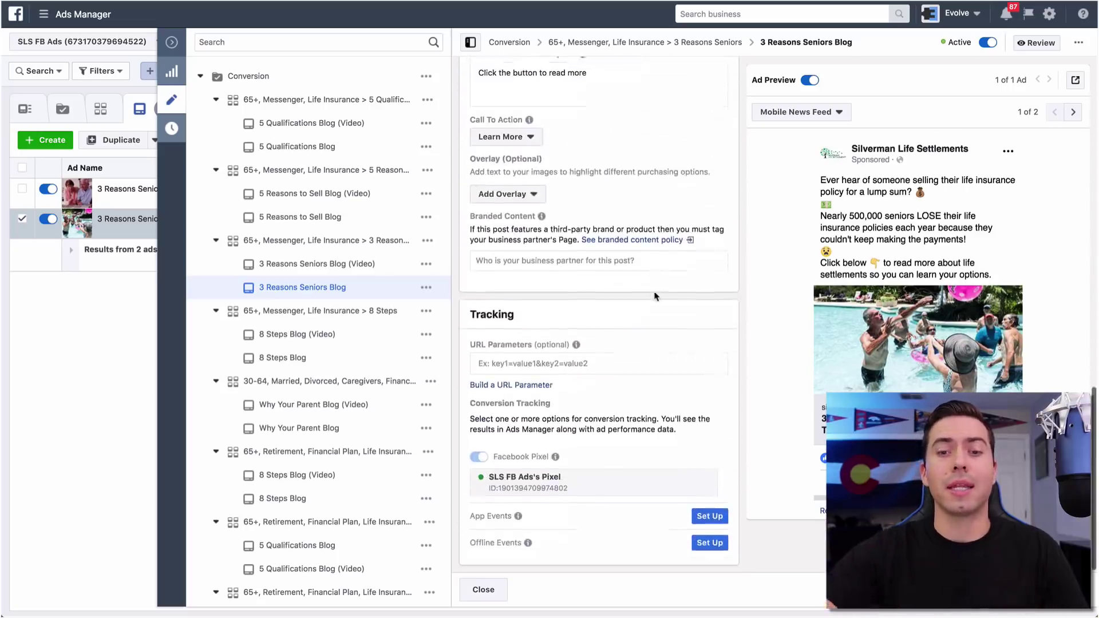
scroll(654, 299, up, 10)
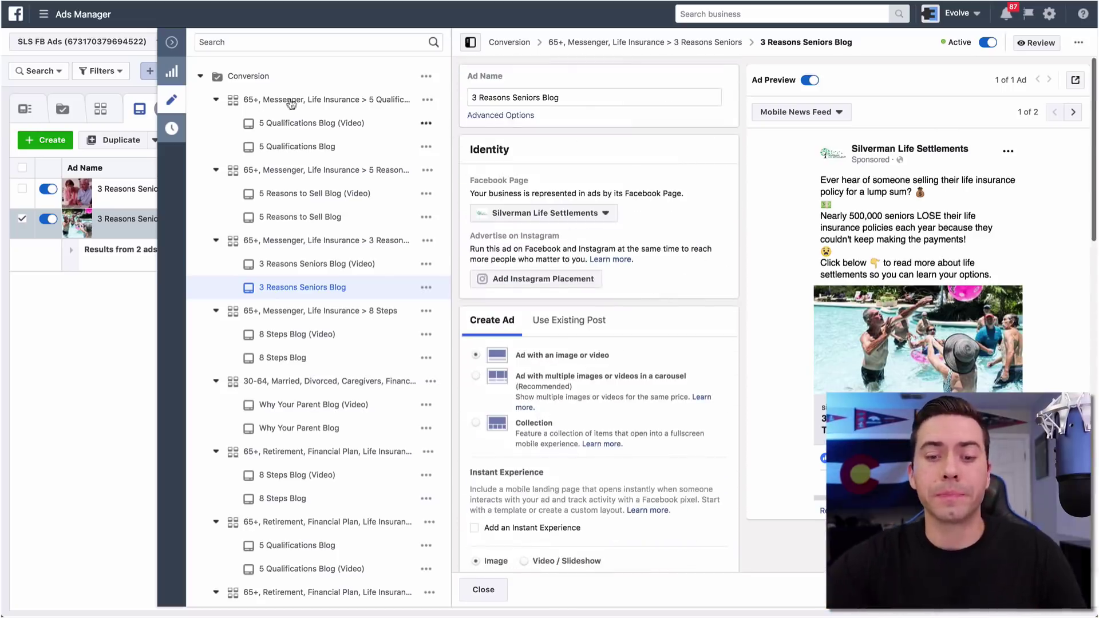
click(171, 42)
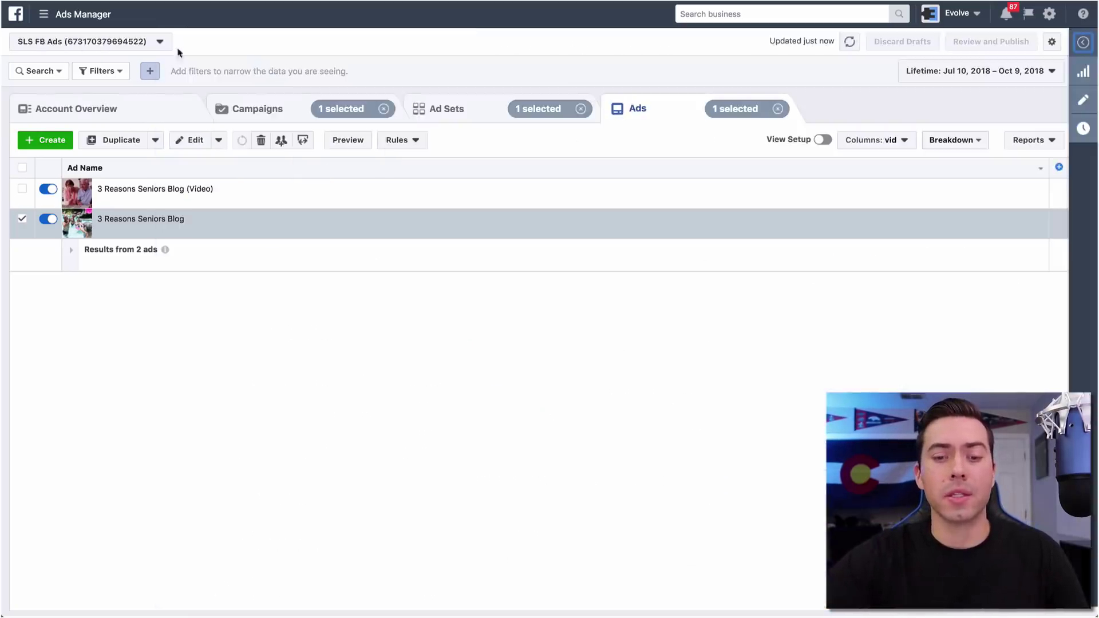
Step: Open the Traffic campaign's ad set "65+, Messenger, Life Insurance > 5 Qualifications" for editing and review its budget, schedule and audience targeting
click(262, 108)
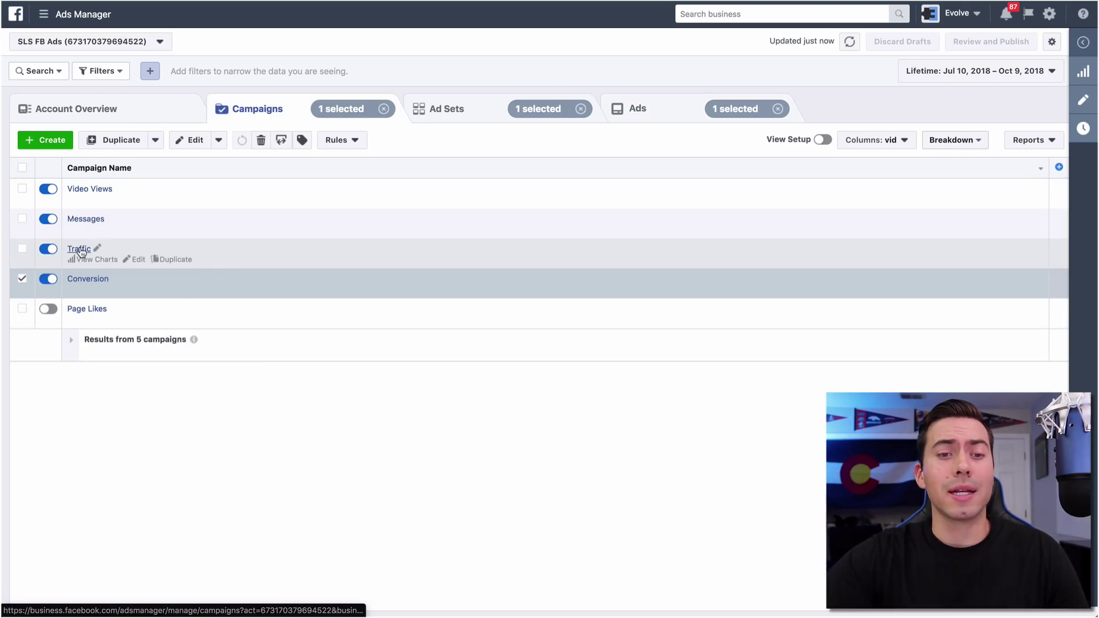
click(79, 249)
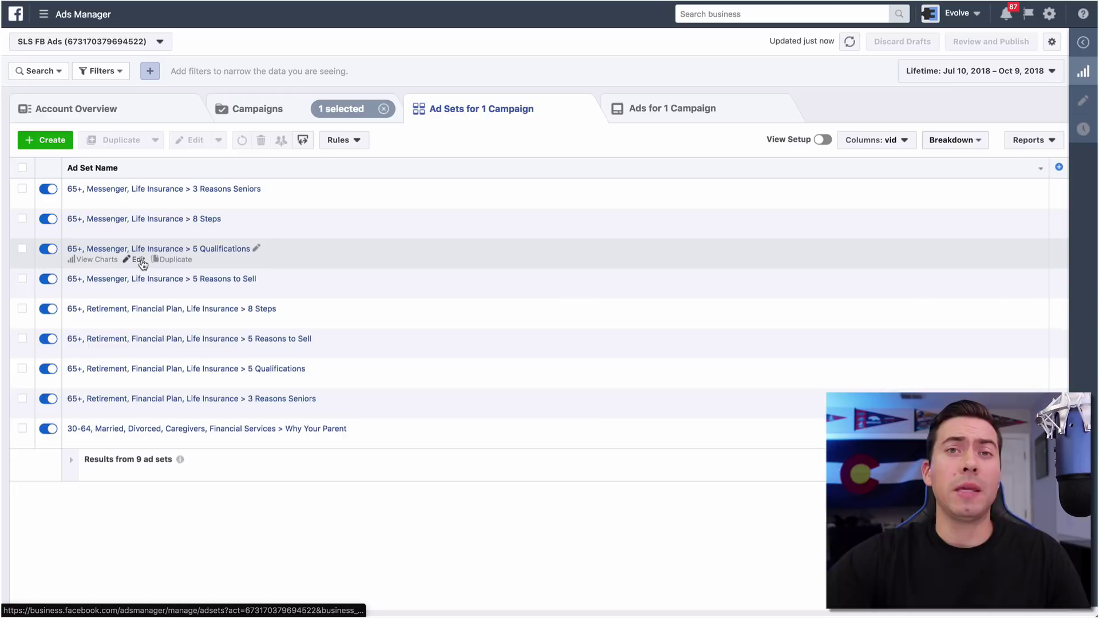
click(138, 260)
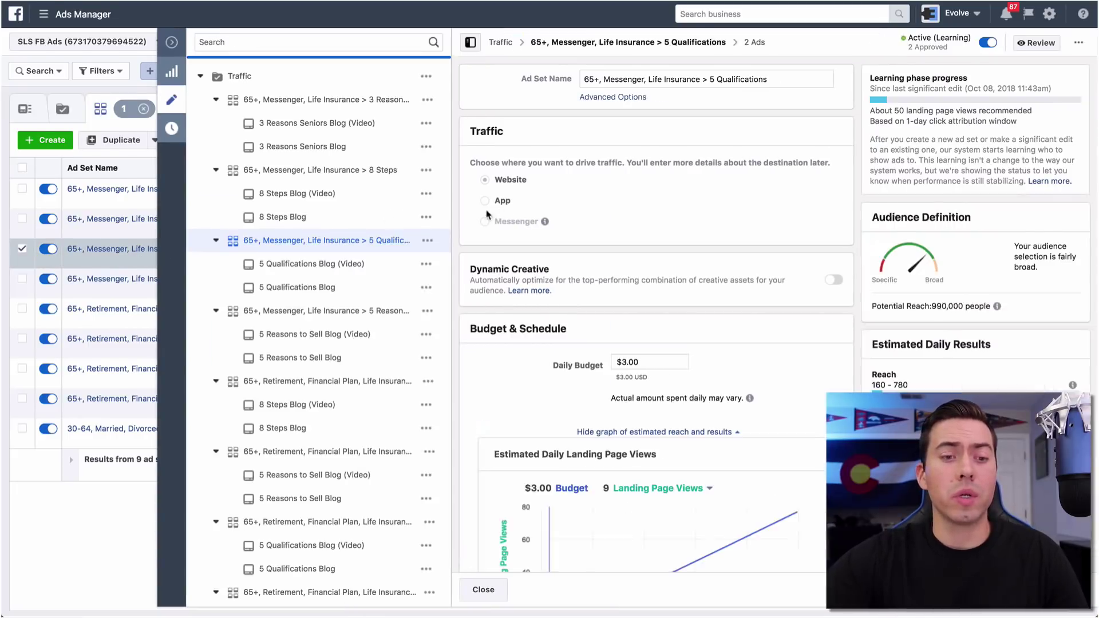
scroll(483, 206, down, 10)
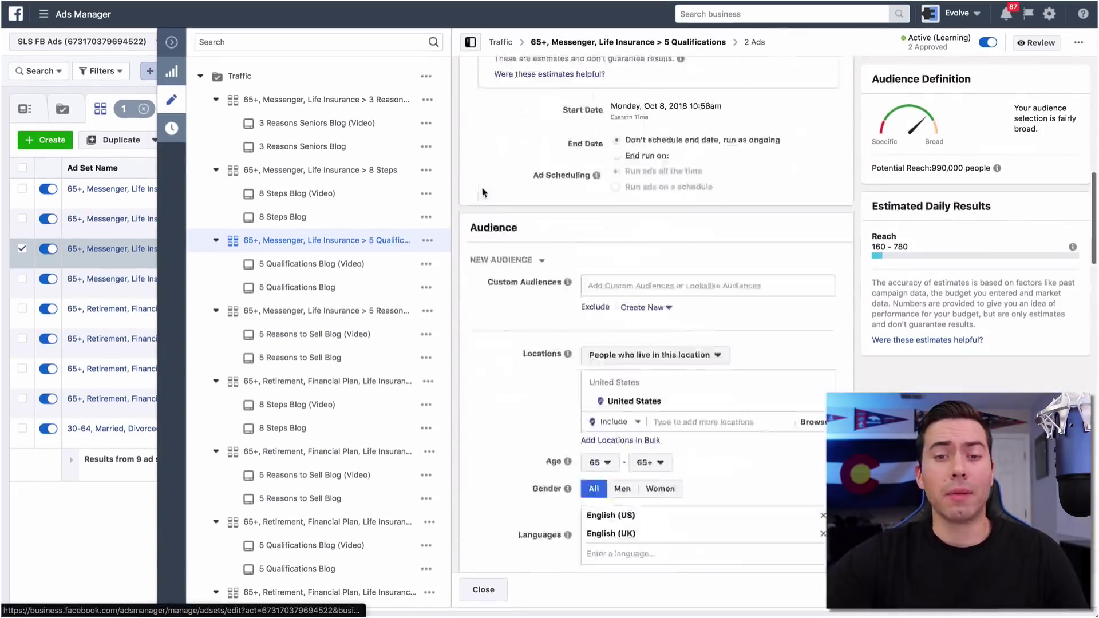
scroll(482, 193, down, 8)
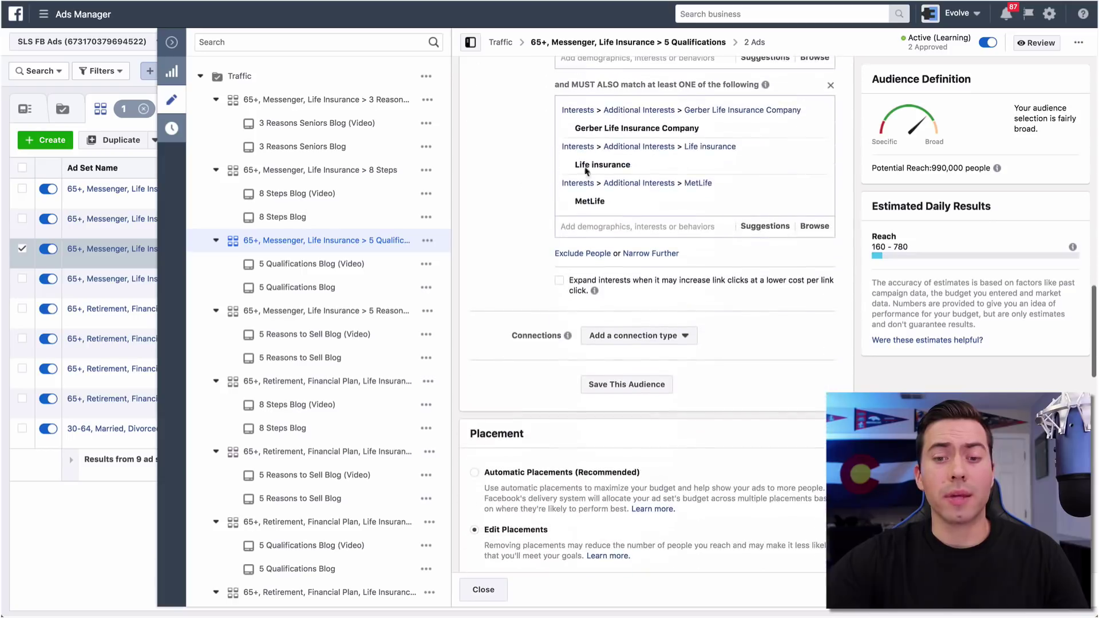
Step: Review the "5 Qualifications" ad set's placements, device types and daily budget, and collapse the editing pane
scroll(510, 176, down, 12)
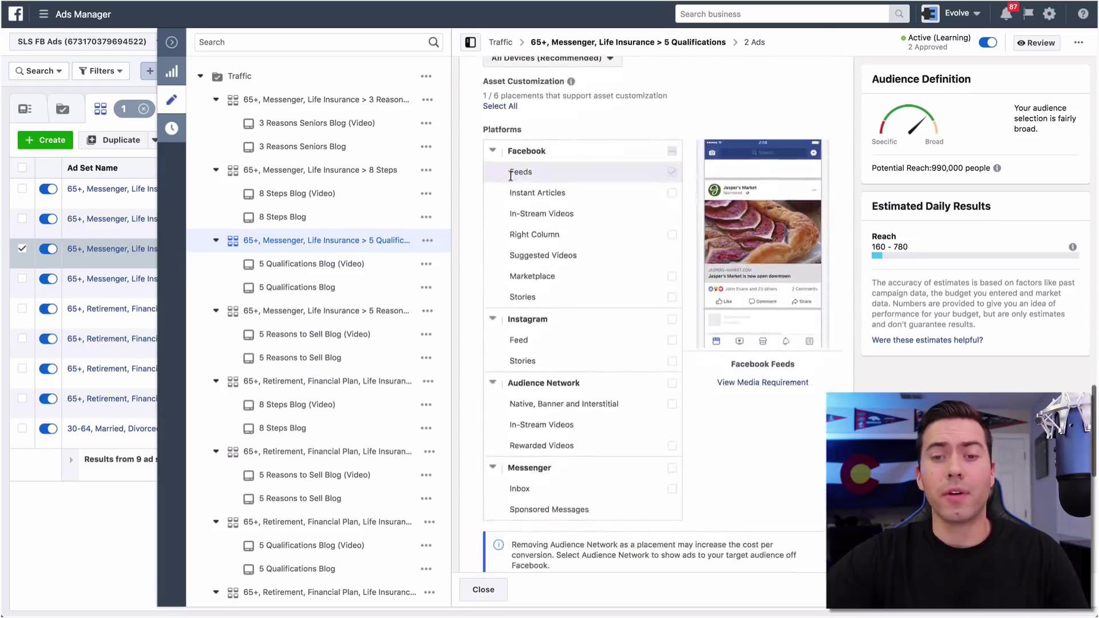
scroll(509, 178, up, 12)
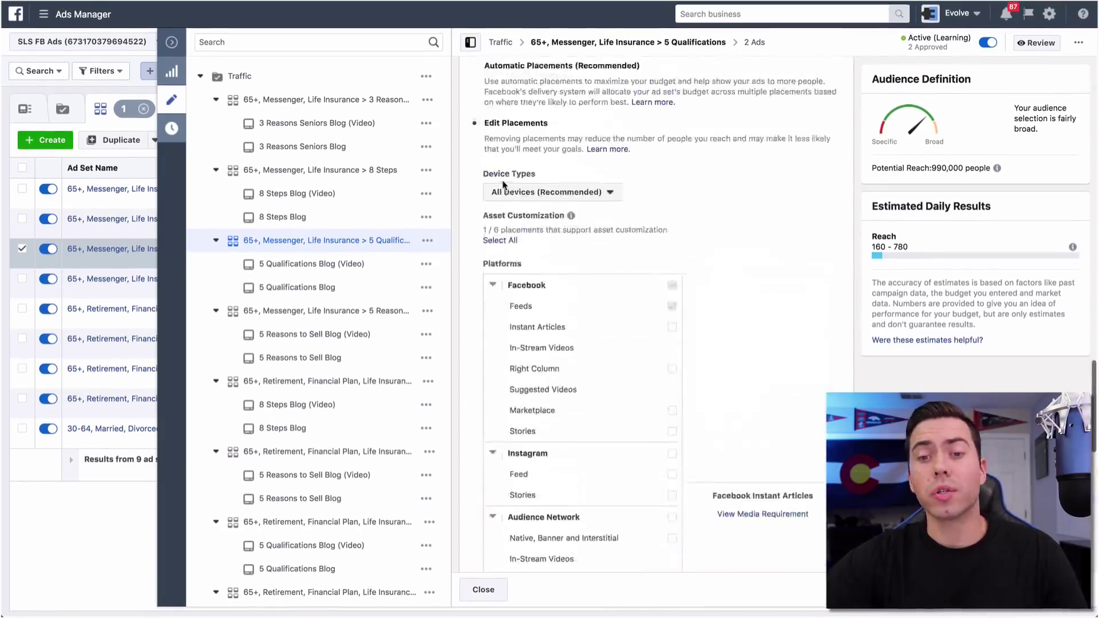
scroll(503, 185, up, 15)
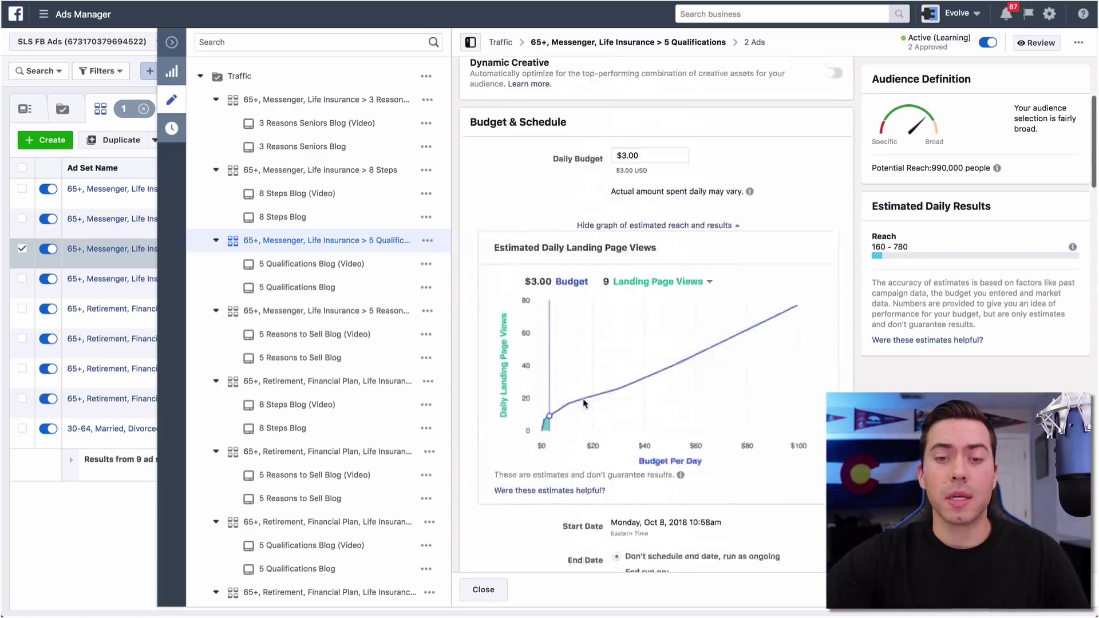
click(171, 42)
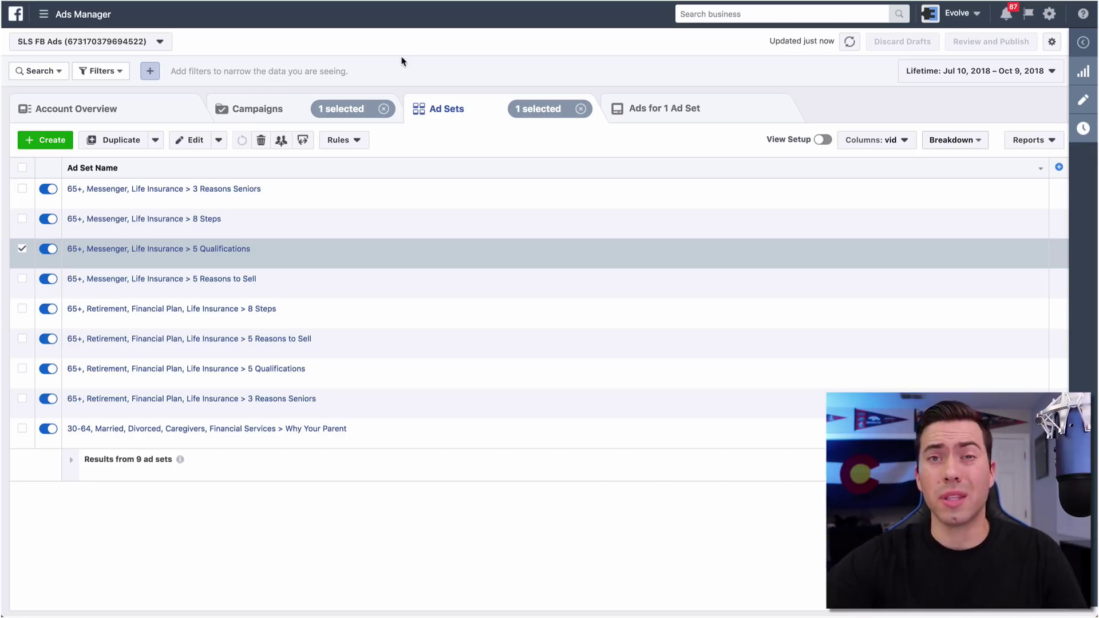
Step: Return to the campaign list, open the Messages campaign to review its ad sets, and go back to the campaigns
click(287, 111)
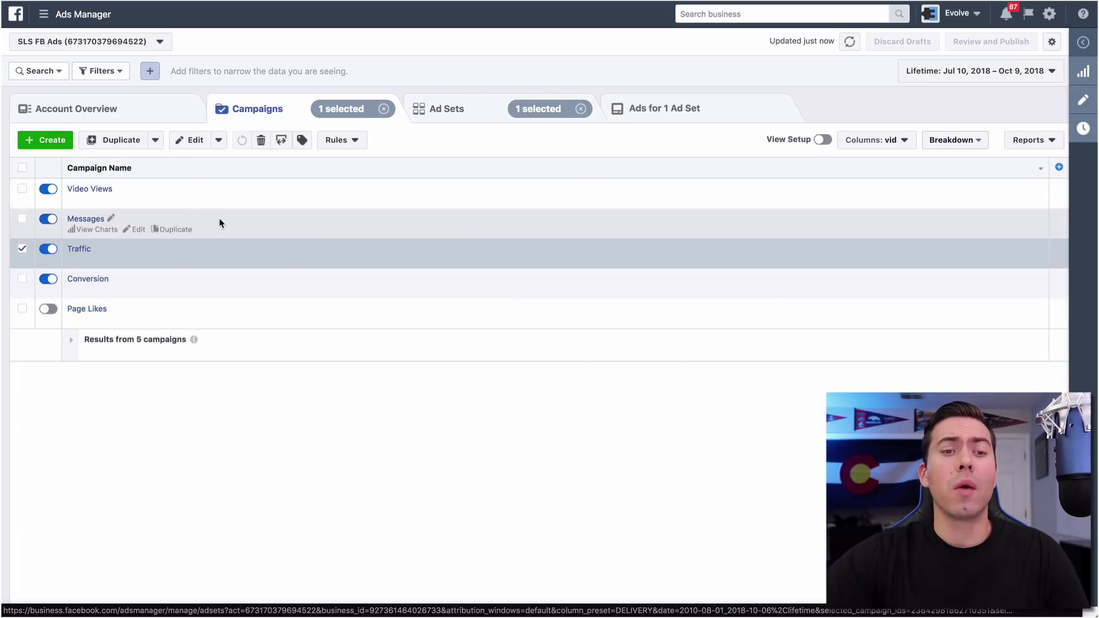
click(220, 222)
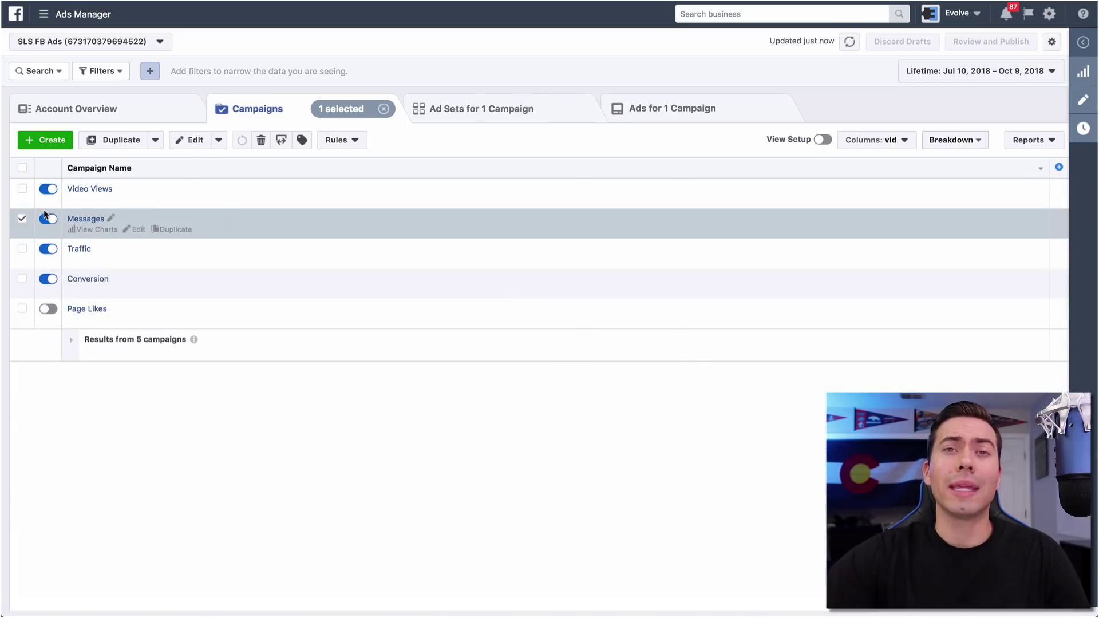
click(94, 220)
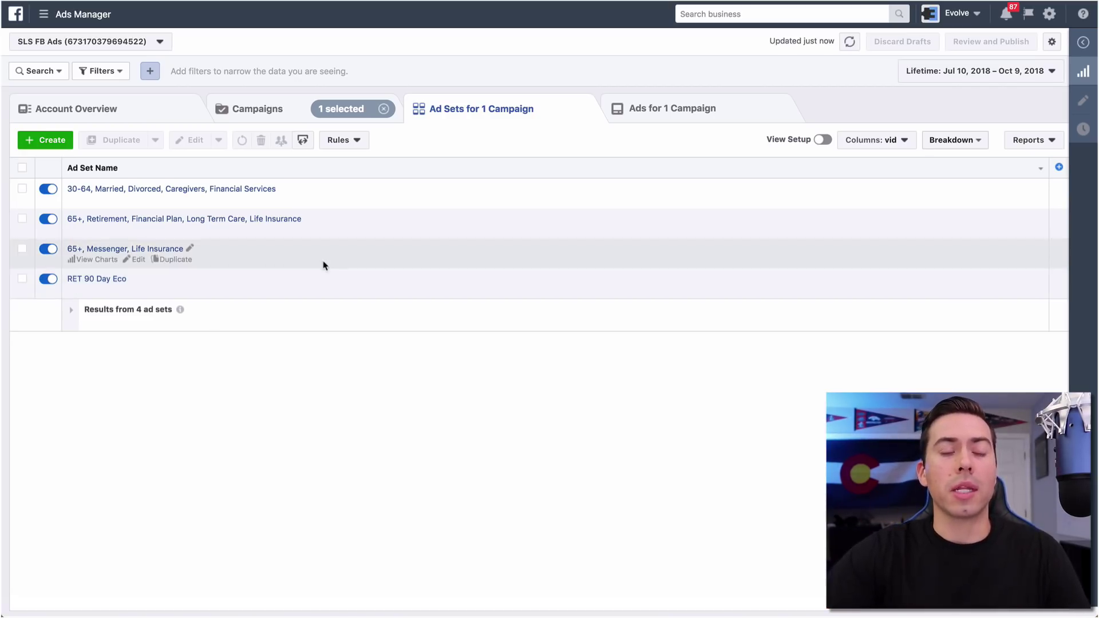
click(280, 112)
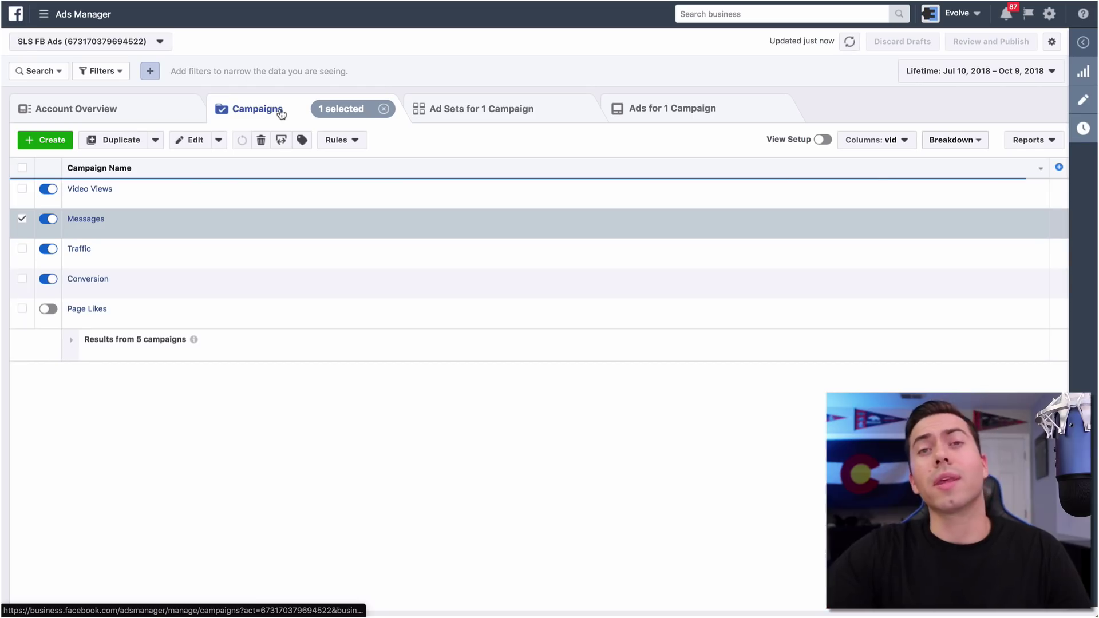
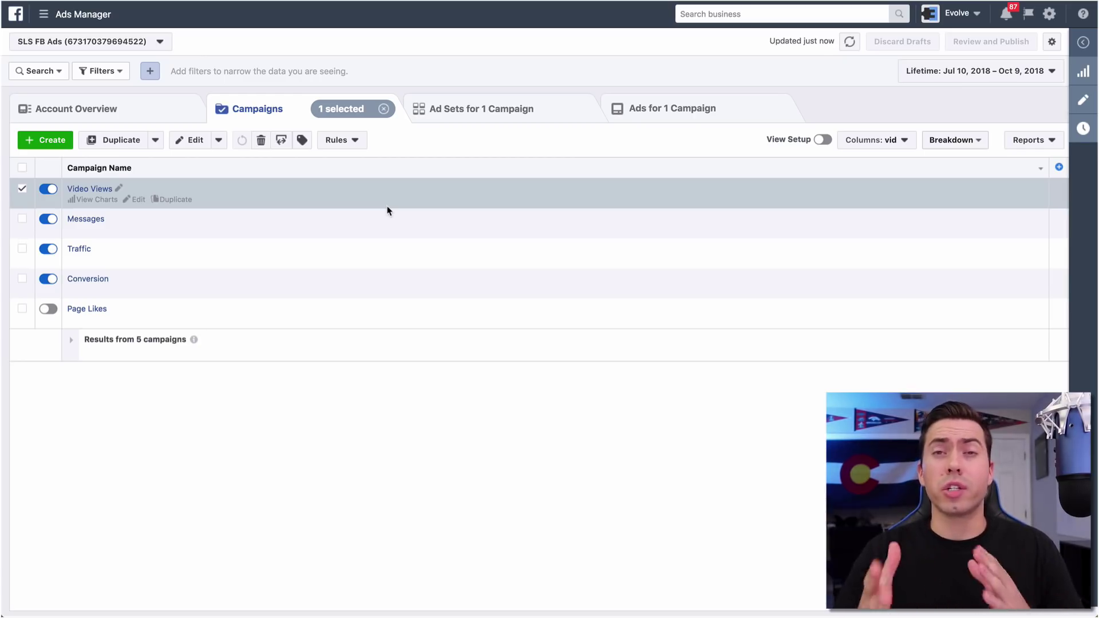
Step: Open the Traffic campaign's ad set "65+, Messenger, Life Insurance > 8 Steps" for editing to view its traffic settings, and return to the campaigns
click(334, 255)
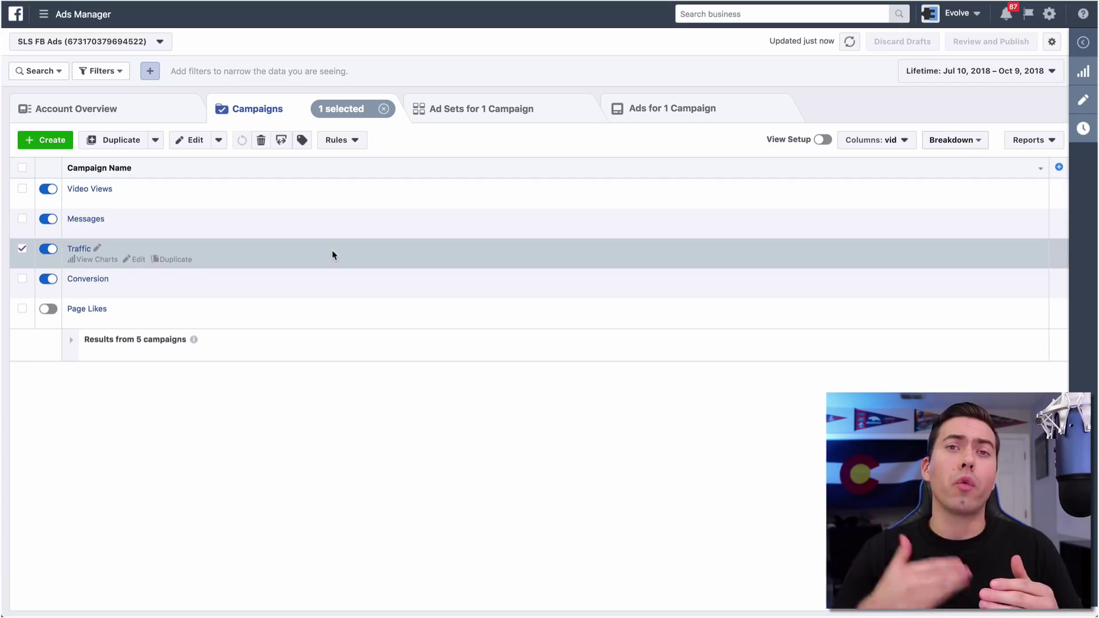
click(81, 250)
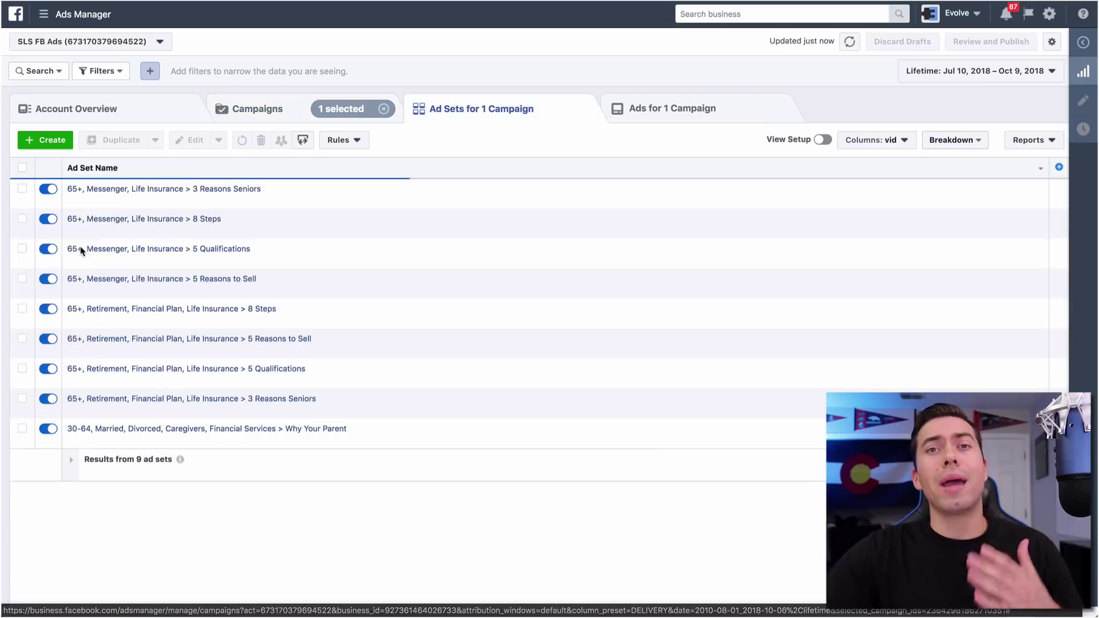
click(138, 231)
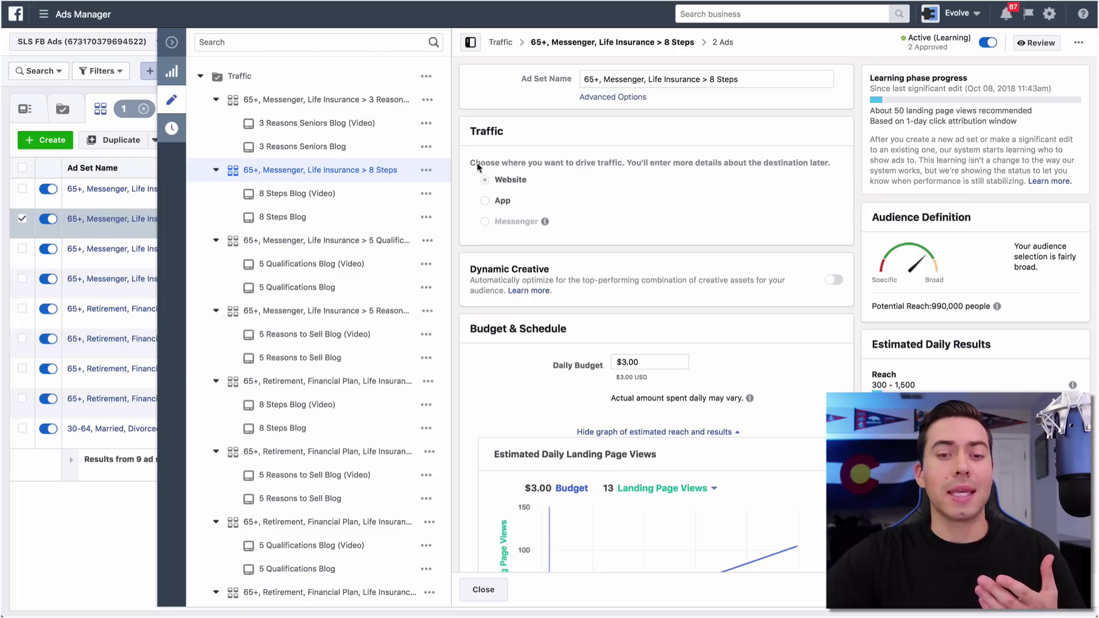
click(171, 42)
click(254, 108)
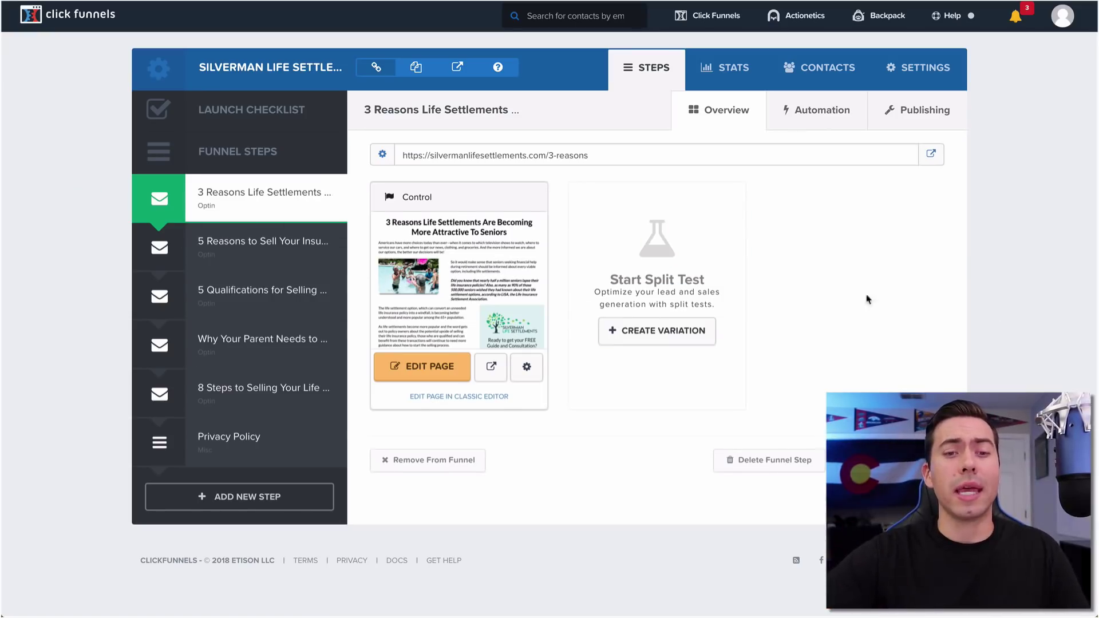
Step: Switch to ClickFunnels, open the live "3 Reasons Life Settlements" blog page and examine its article and Messenger opt-in box
click(931, 155)
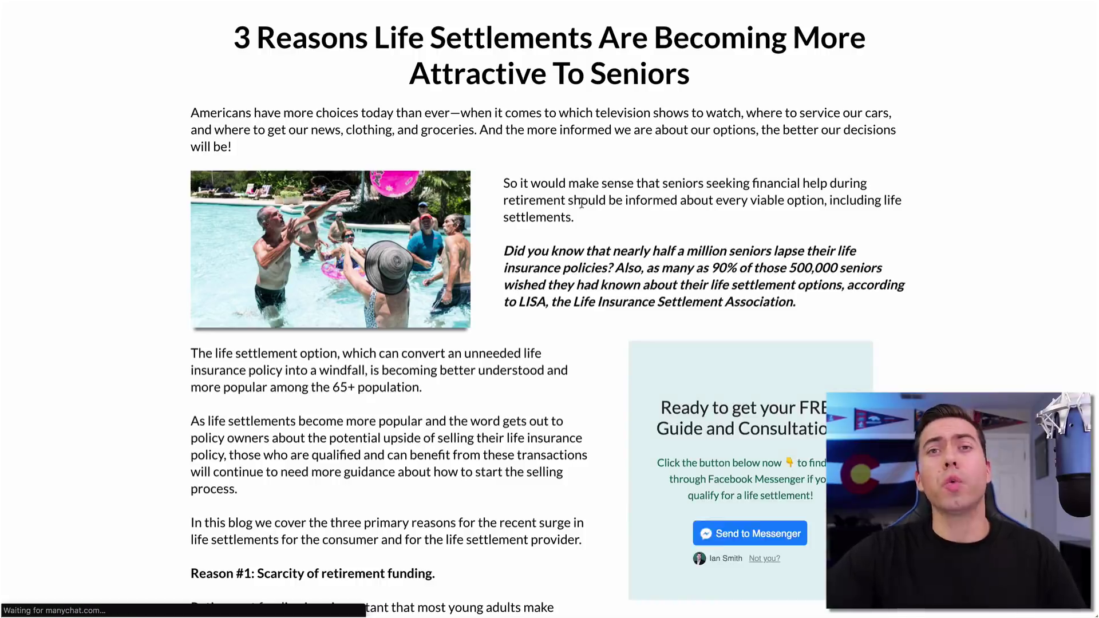
scroll(573, 188, down, 3)
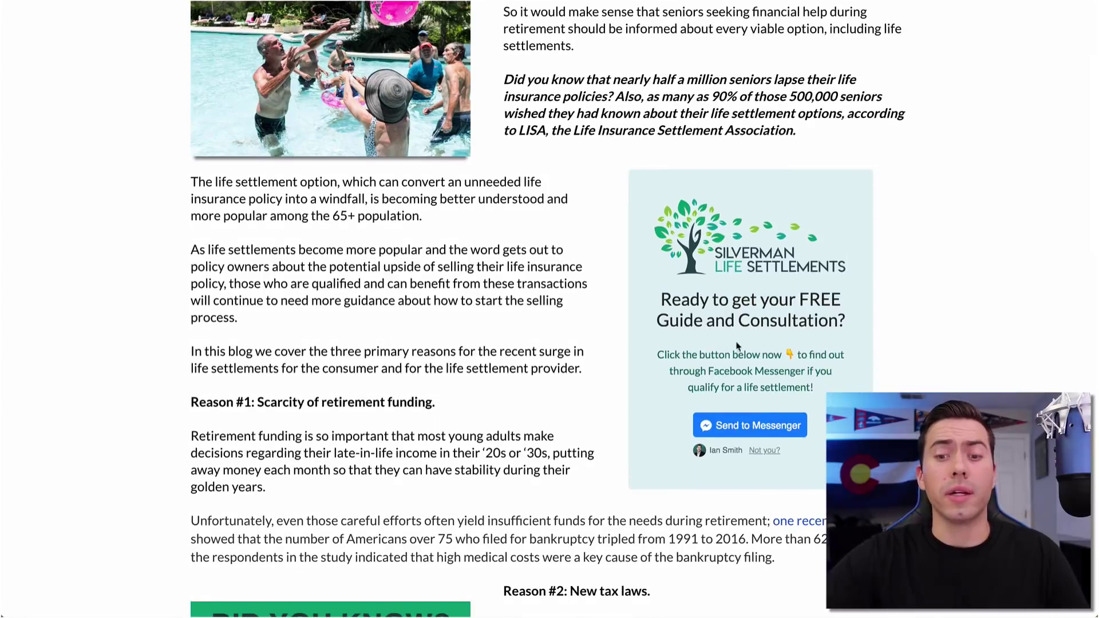
scroll(564, 275, down, 1)
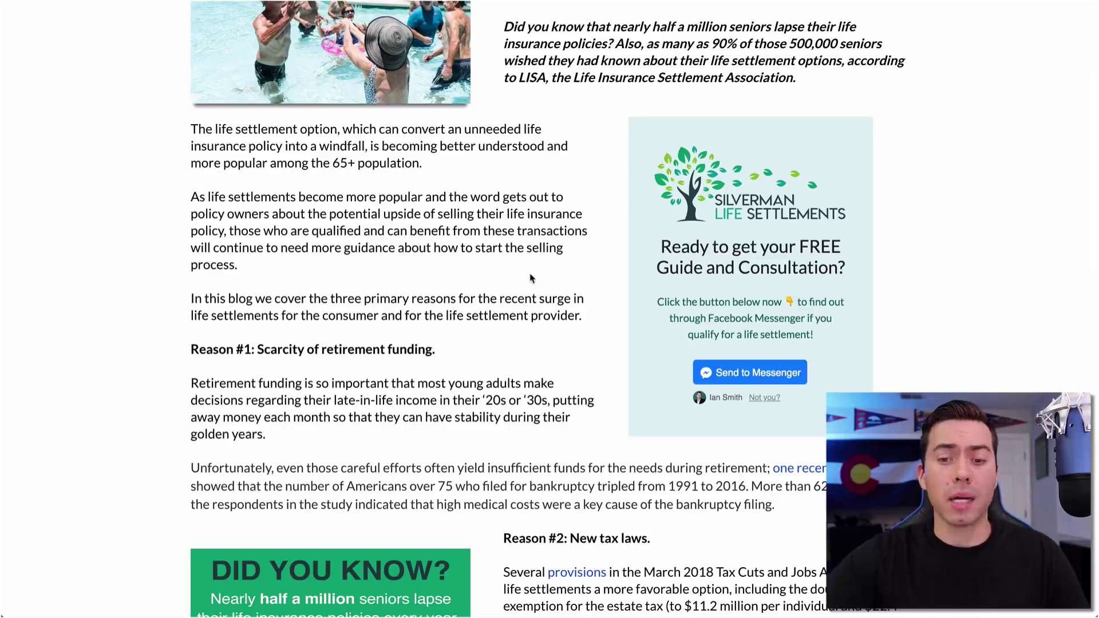
scroll(530, 274, up, 3)
scroll(572, 269, down, 5)
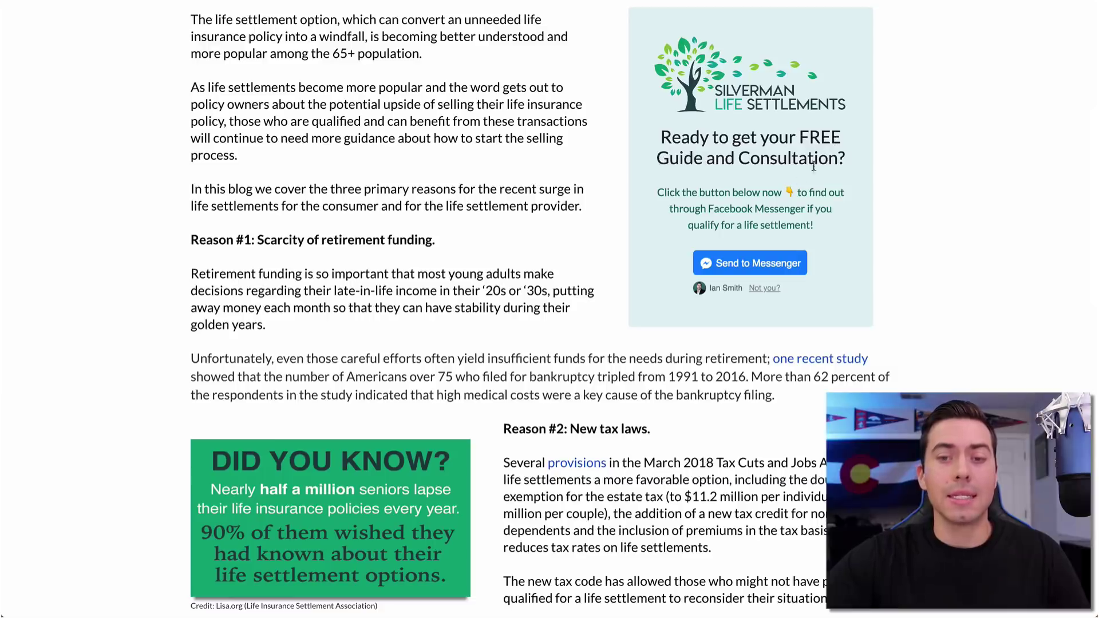
scroll(615, 251, down, 6)
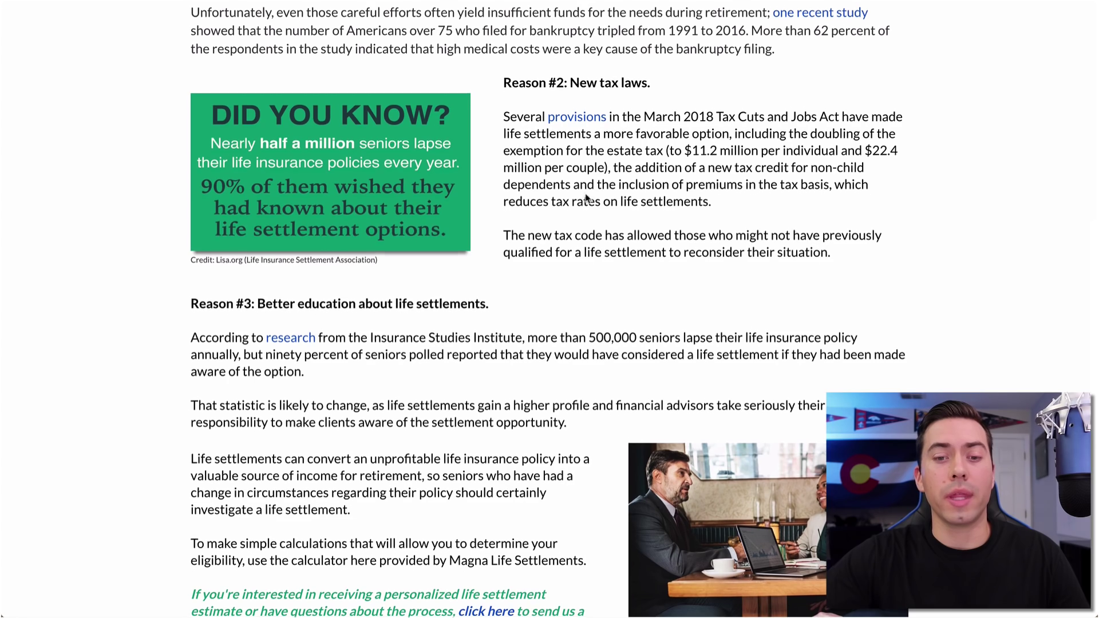
scroll(587, 193, down, 4)
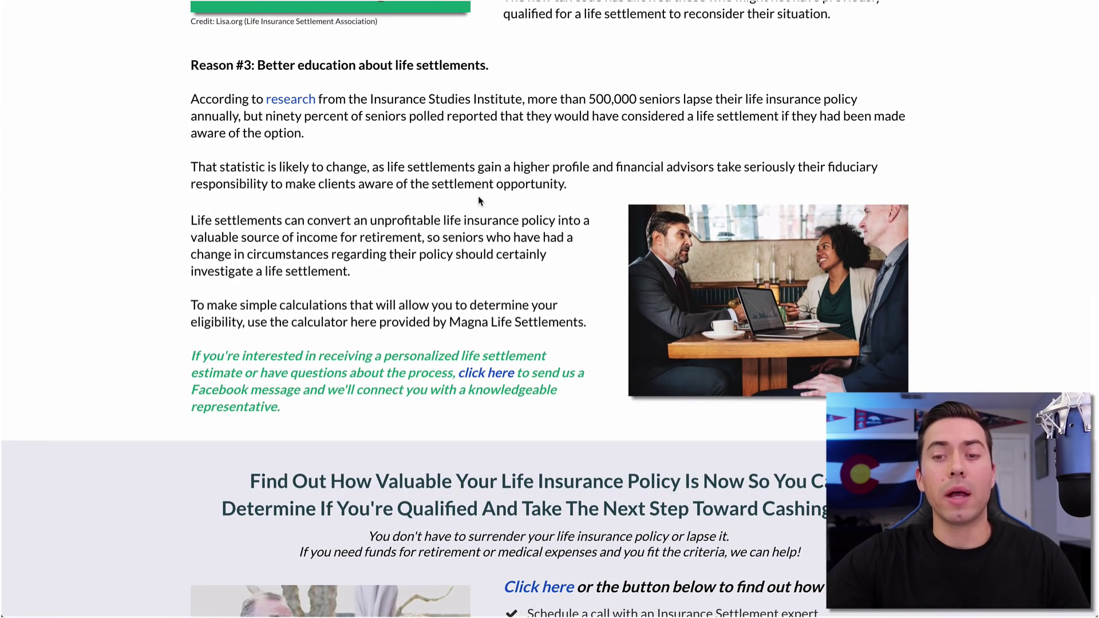
scroll(472, 198, down, 2)
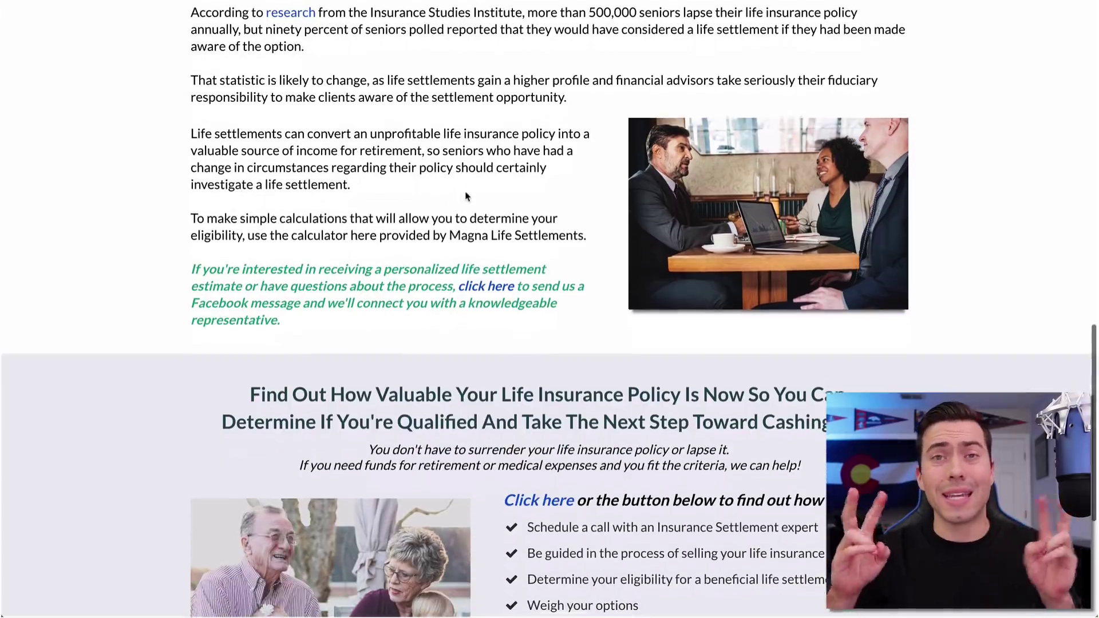
Step: Examine the blog's Facebook message link, pop-up Messenger opt-in and closing call-to-action section, and dismiss the pop-up
click(488, 285)
drag(252, 268, 395, 269)
click(400, 272)
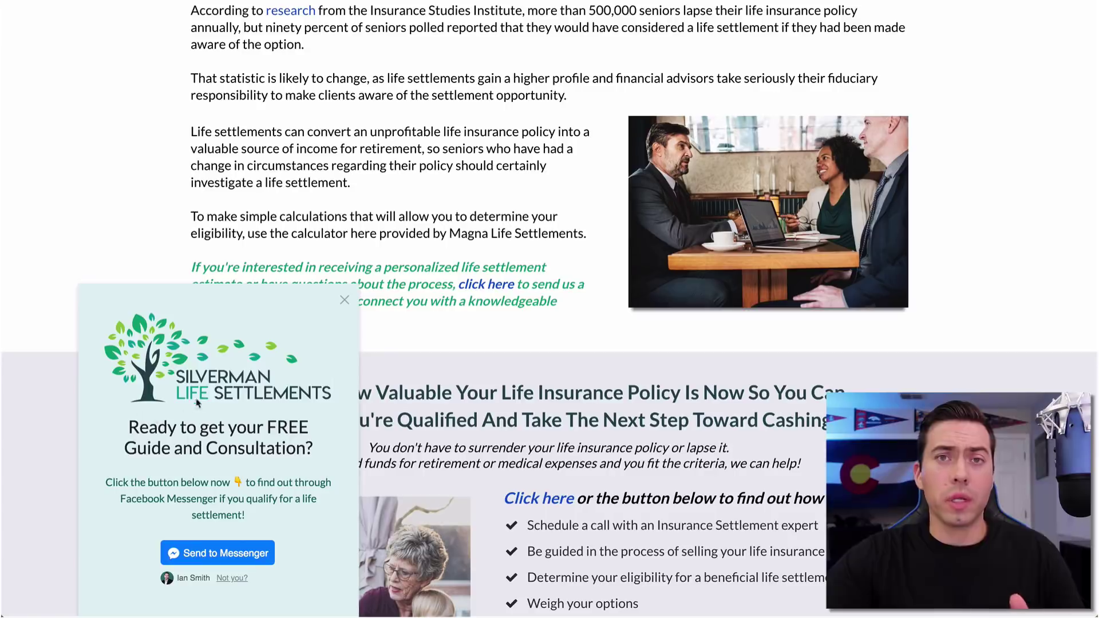
scroll(244, 403, down, 5)
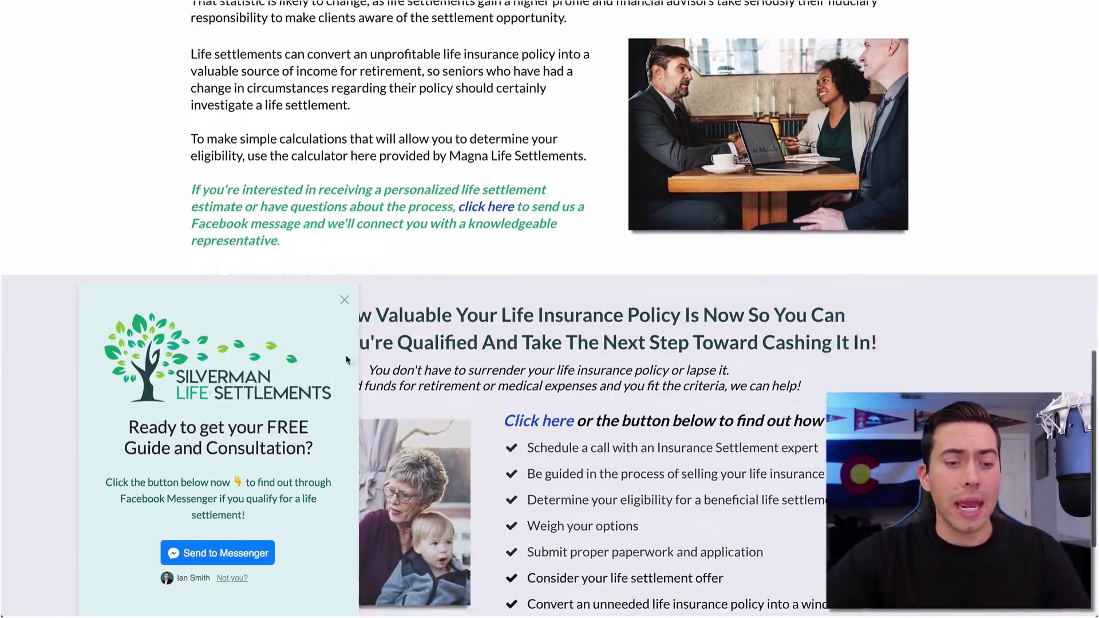
scroll(442, 340, up, 4)
scroll(442, 340, up, 5)
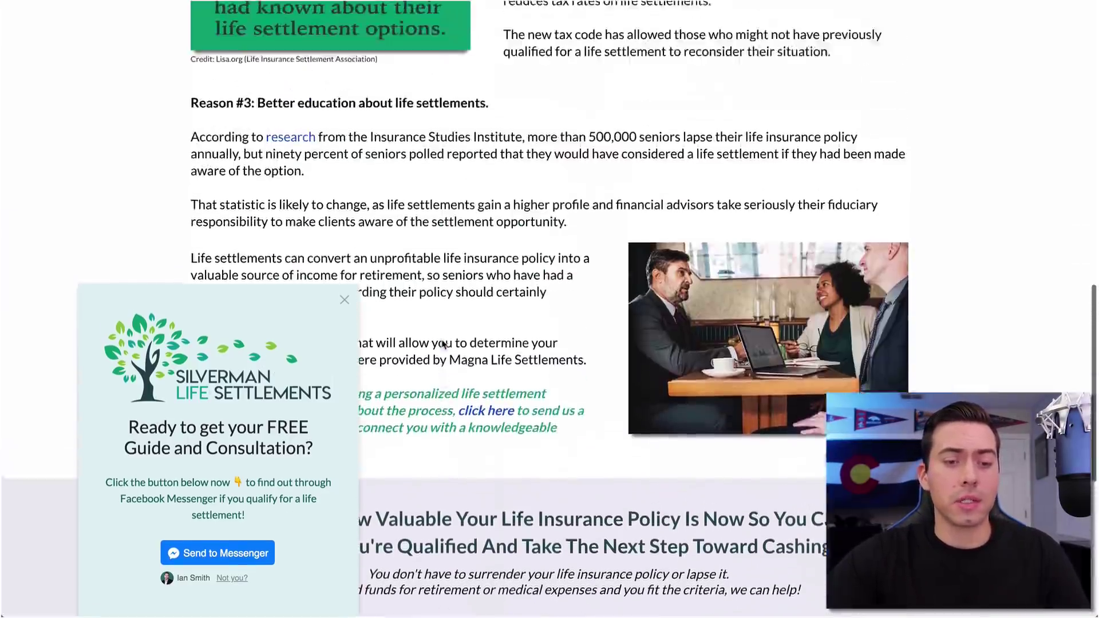
scroll(442, 342, down, 6)
scroll(442, 342, down, 3)
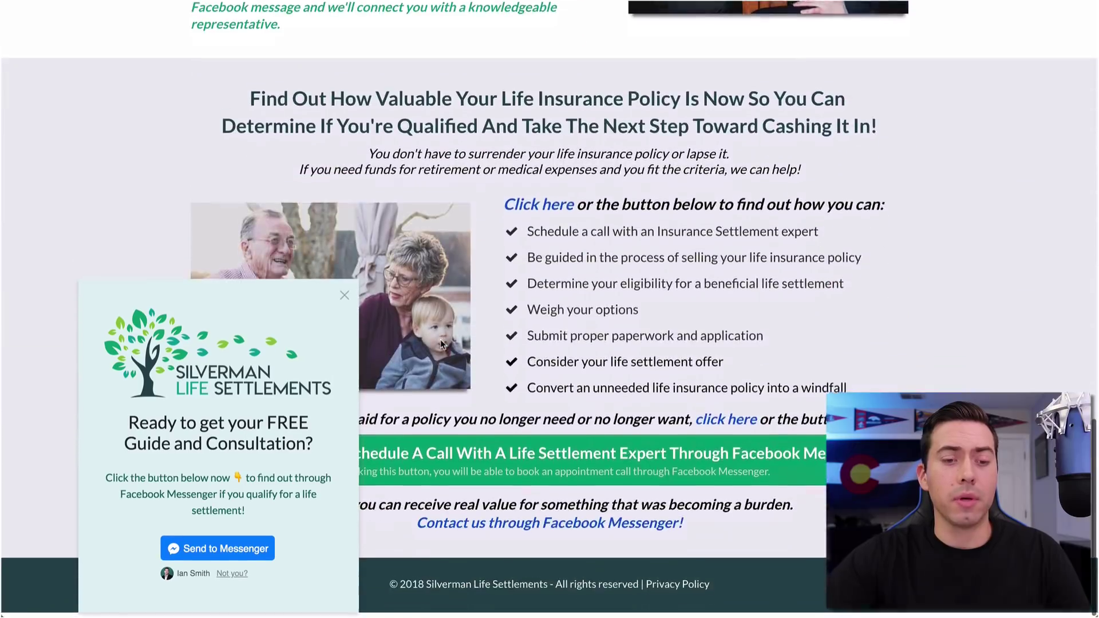
click(344, 303)
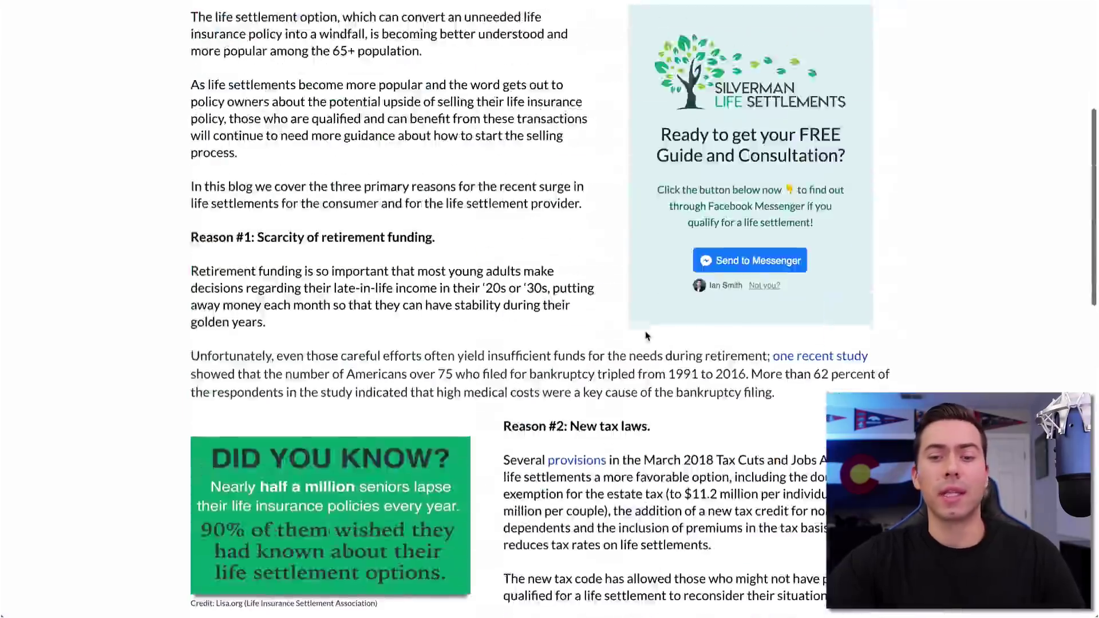
Step: Review the blog page's Messenger opt-in and scheduling call to action once more, and close the page
scroll(563, 281, up, 6)
scroll(563, 281, down, 8)
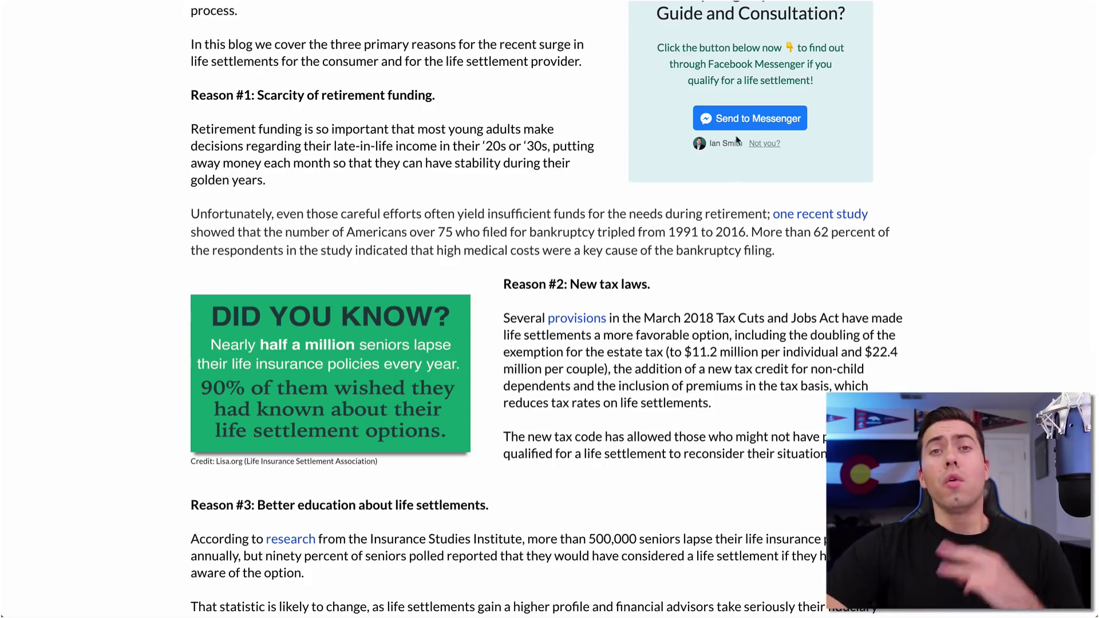
scroll(608, 272, down, 15)
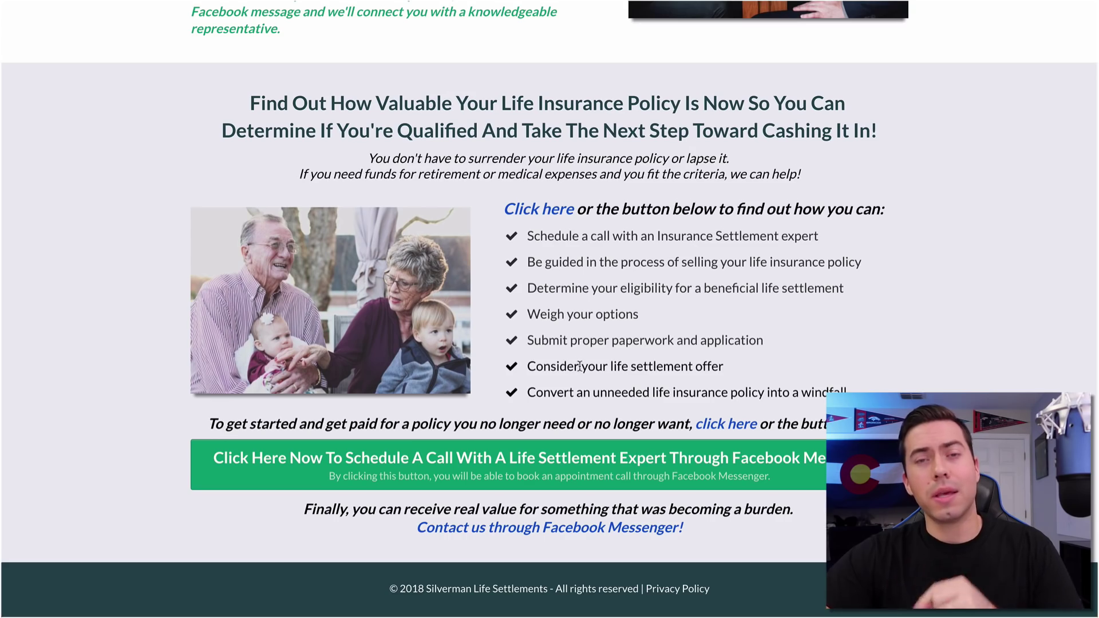
scroll(576, 362, up, 20)
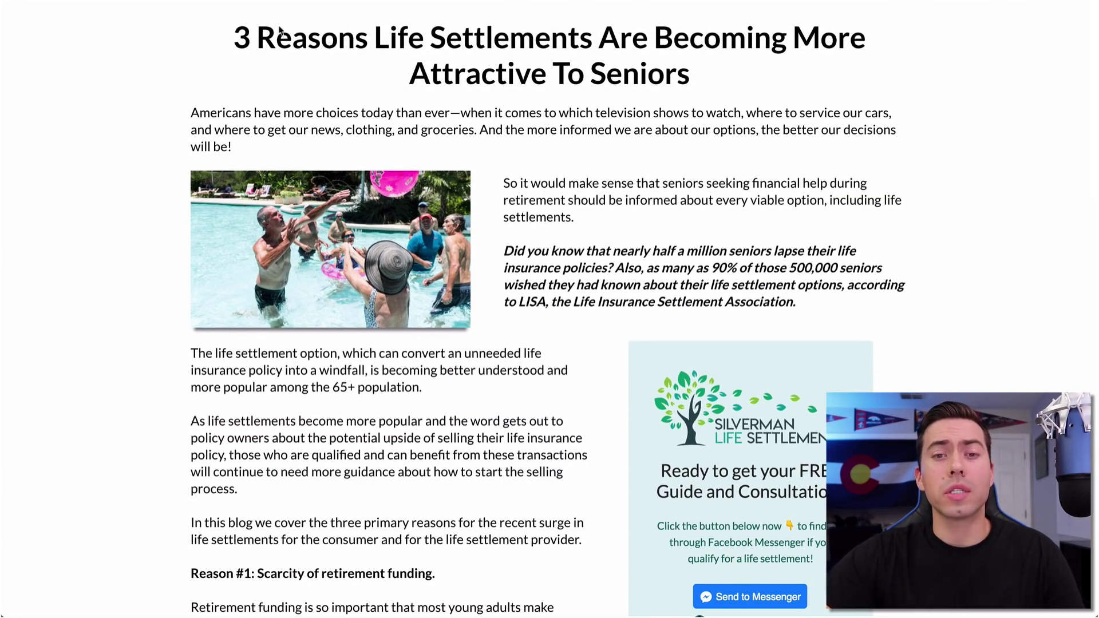
key(ctrl+w)
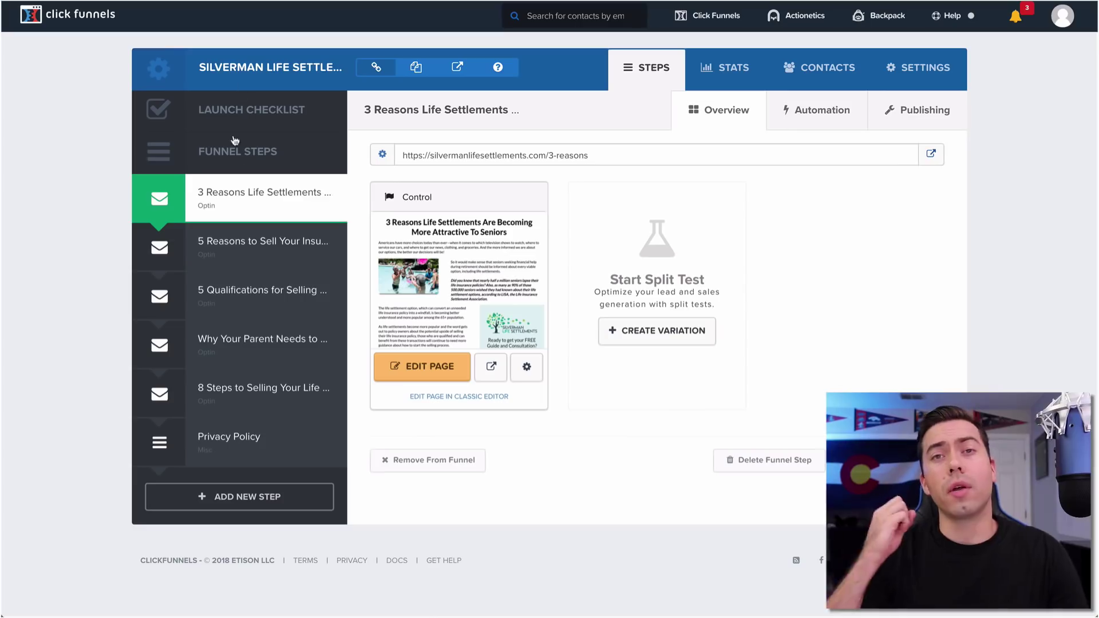
Step: Open the live page of the "5 Reasons to Sell Your Insurance" funnel step and inspect its tracking events with Facebook Pixel Helper
click(257, 252)
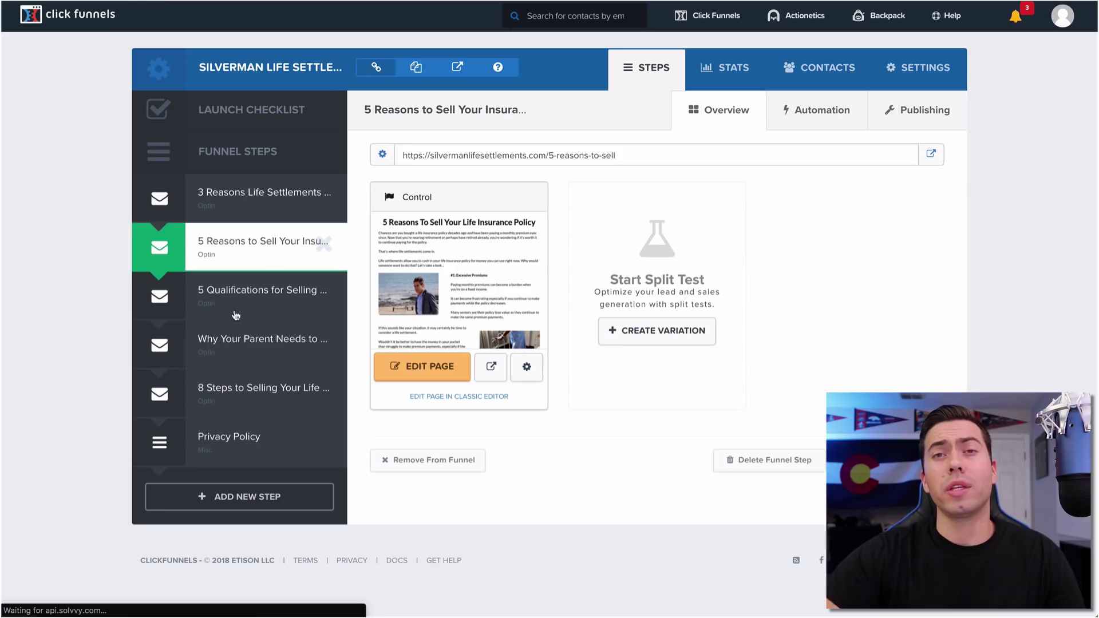
click(931, 155)
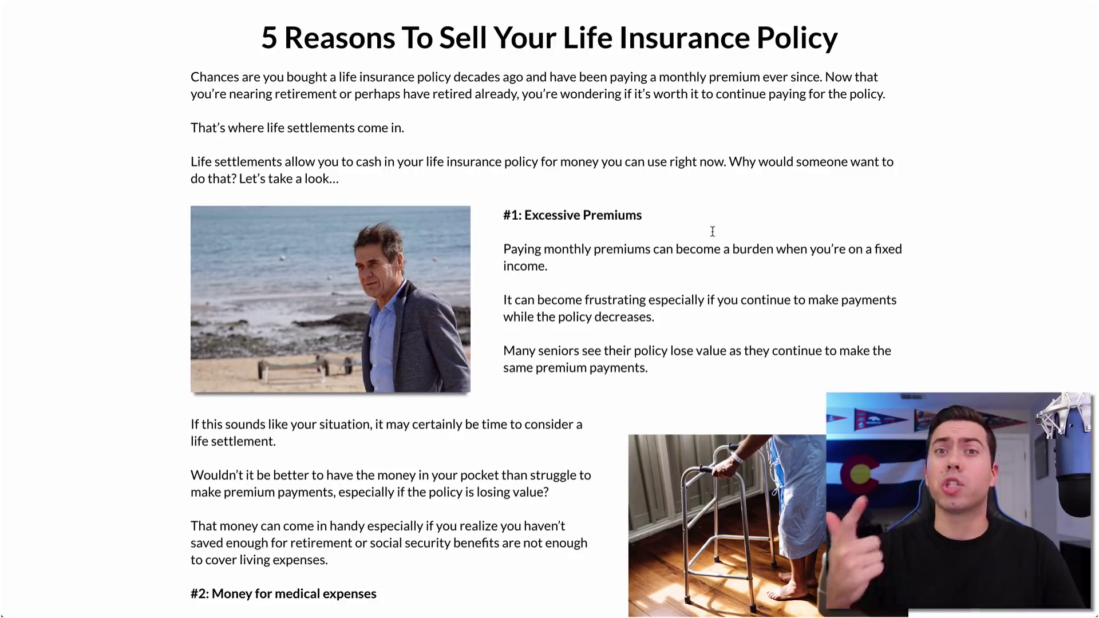
scroll(558, 232, down, 20)
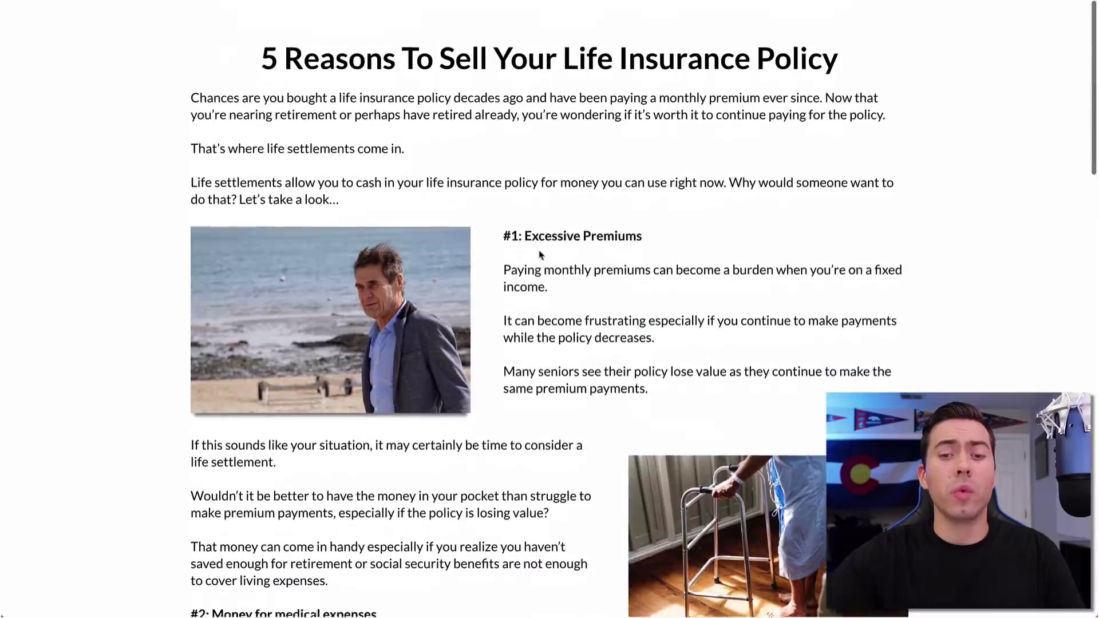
scroll(539, 254, down, 1)
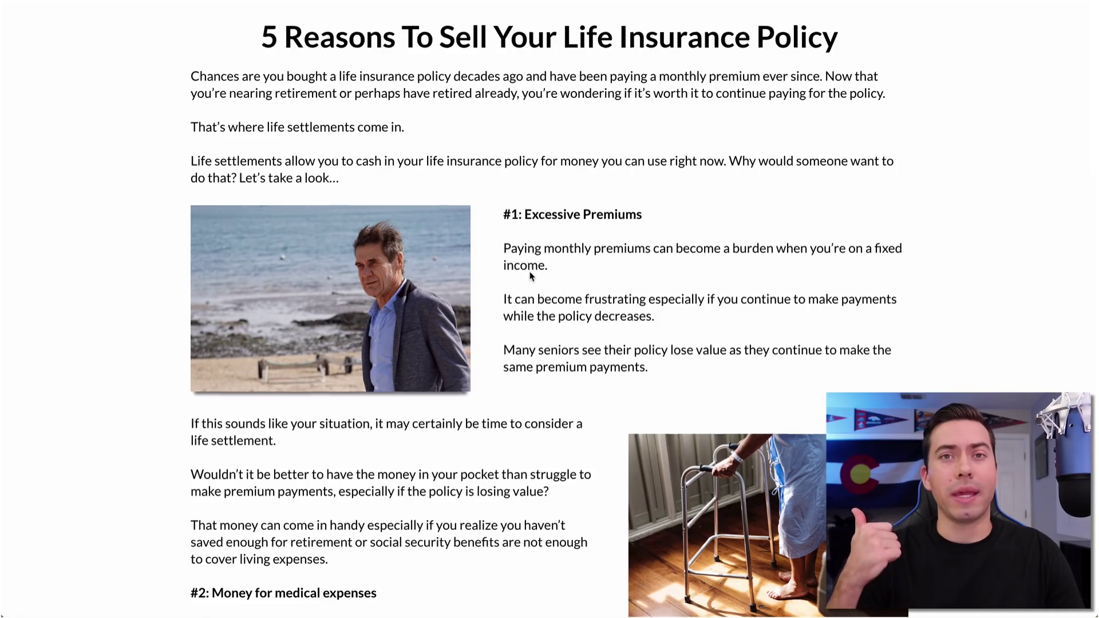
scroll(531, 273, up, 1)
scroll(531, 274, down, 1)
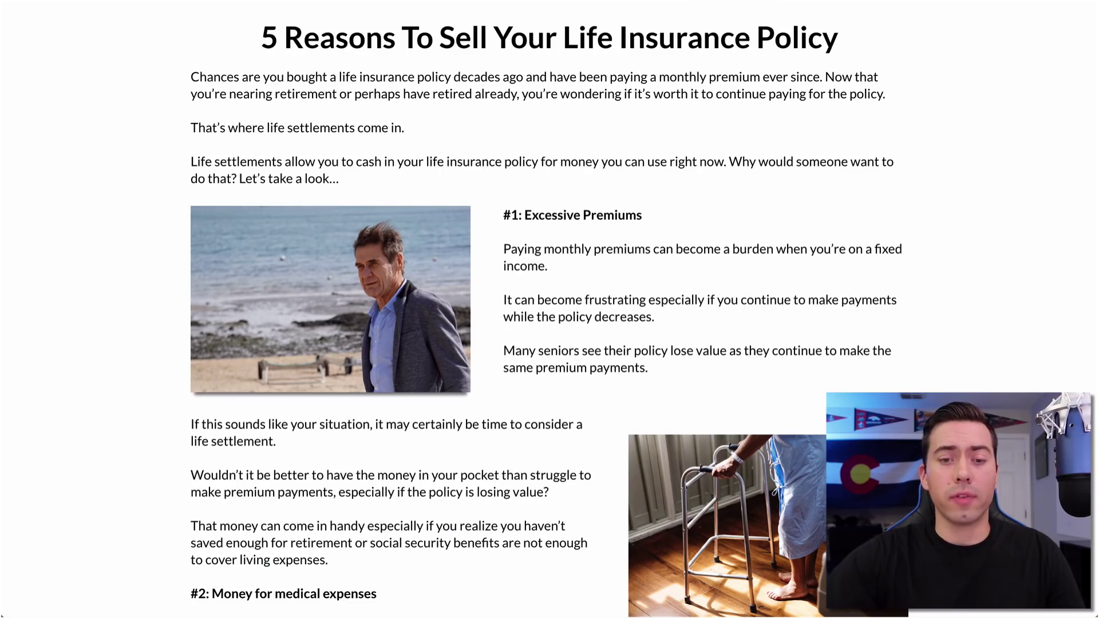
click(805, 10)
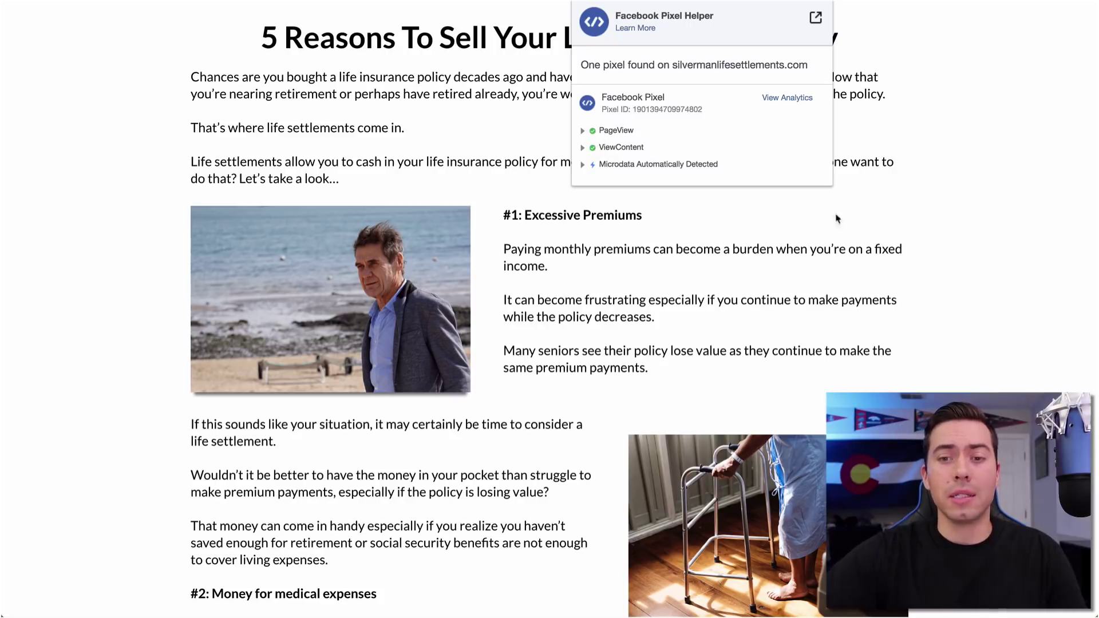
Step: Dismiss the Facebook Pixel Helper results and switch to ManyChat to view the Silverman Life Settlements growth tools
click(857, 298)
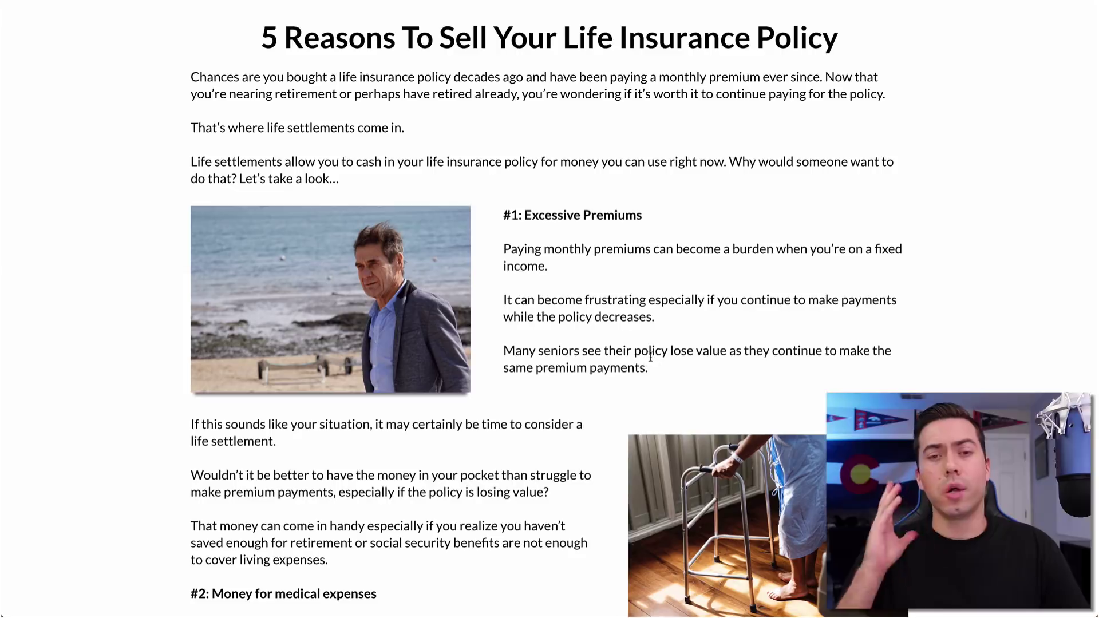
scroll(651, 355, down, 1)
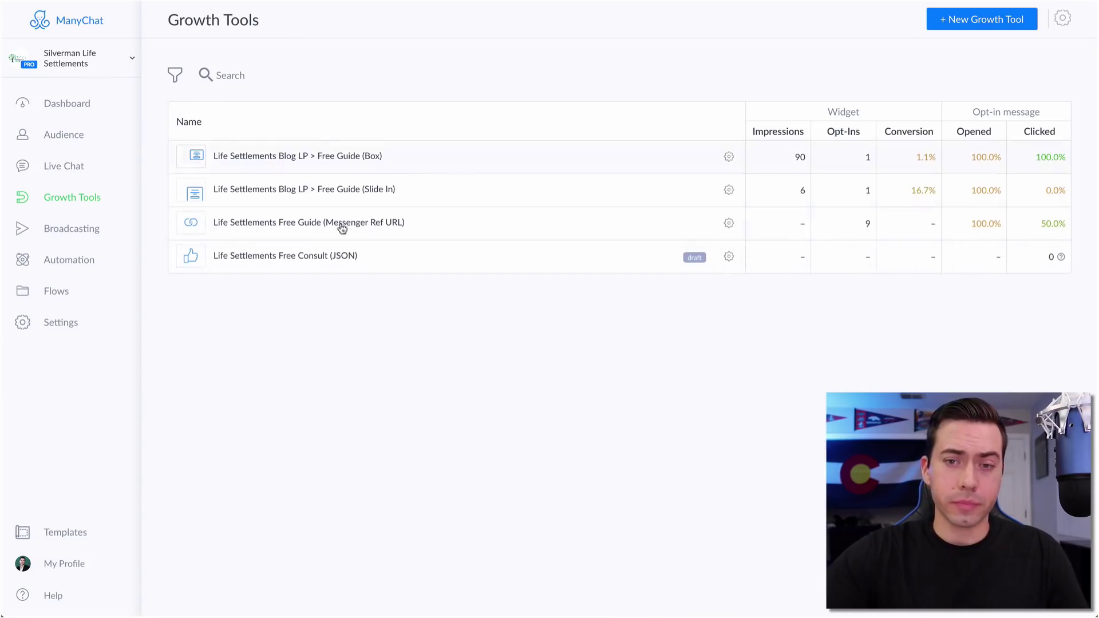
drag(167, 22, 458, 25)
click(452, 37)
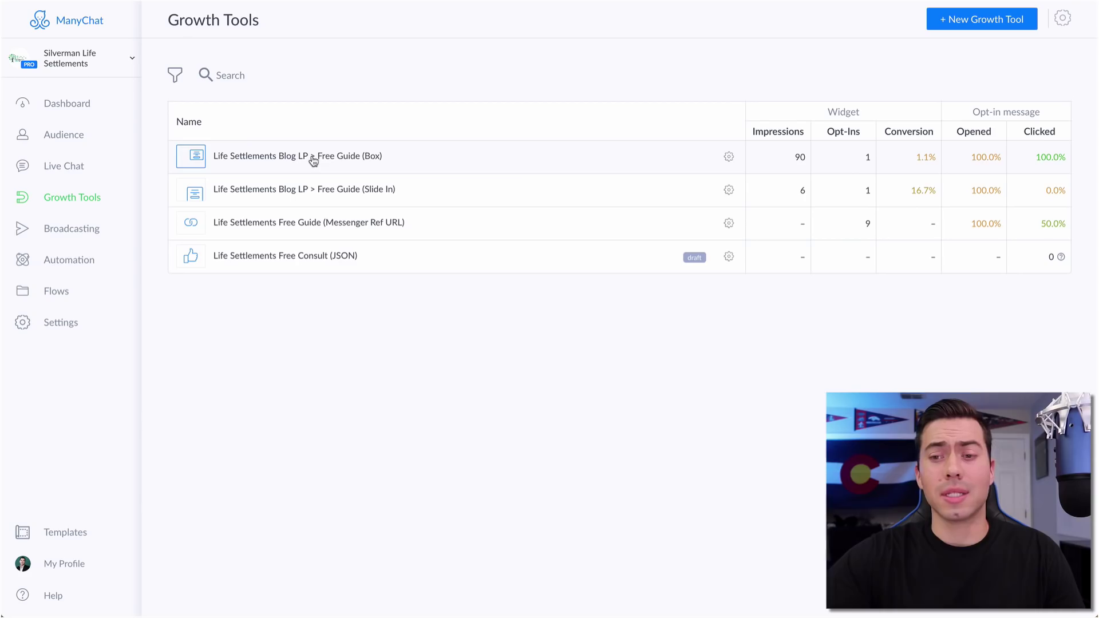
Step: Open the opt-in message of the "Life Settlements Blog LP > Free Guide (Box)" growth tool for editing and view it in the Flow Builder
click(359, 158)
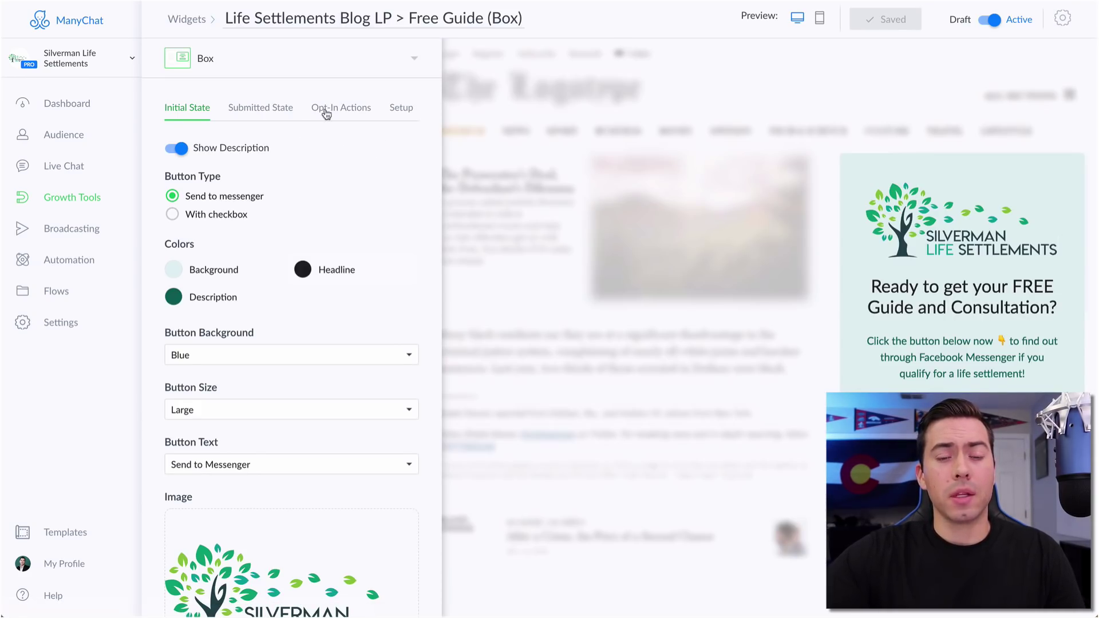
click(340, 113)
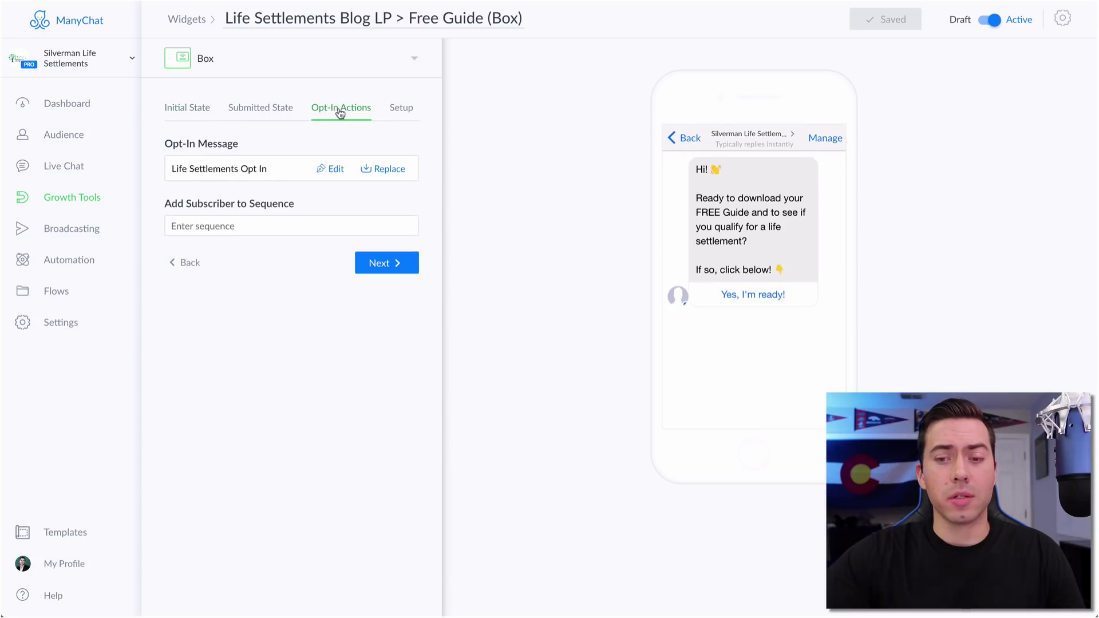
click(325, 171)
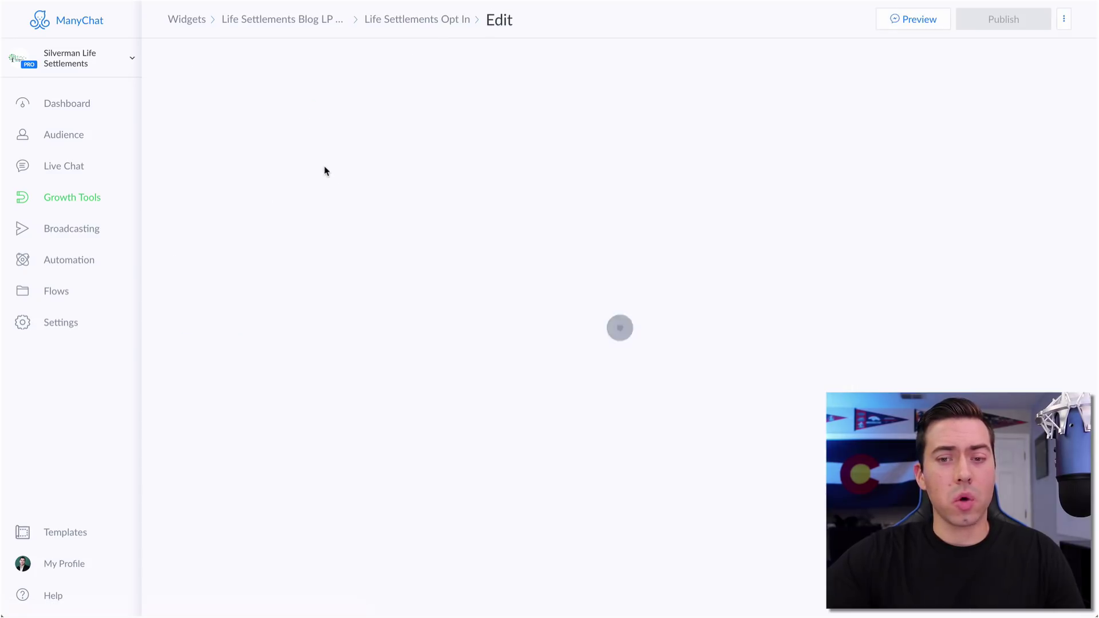
click(1059, 54)
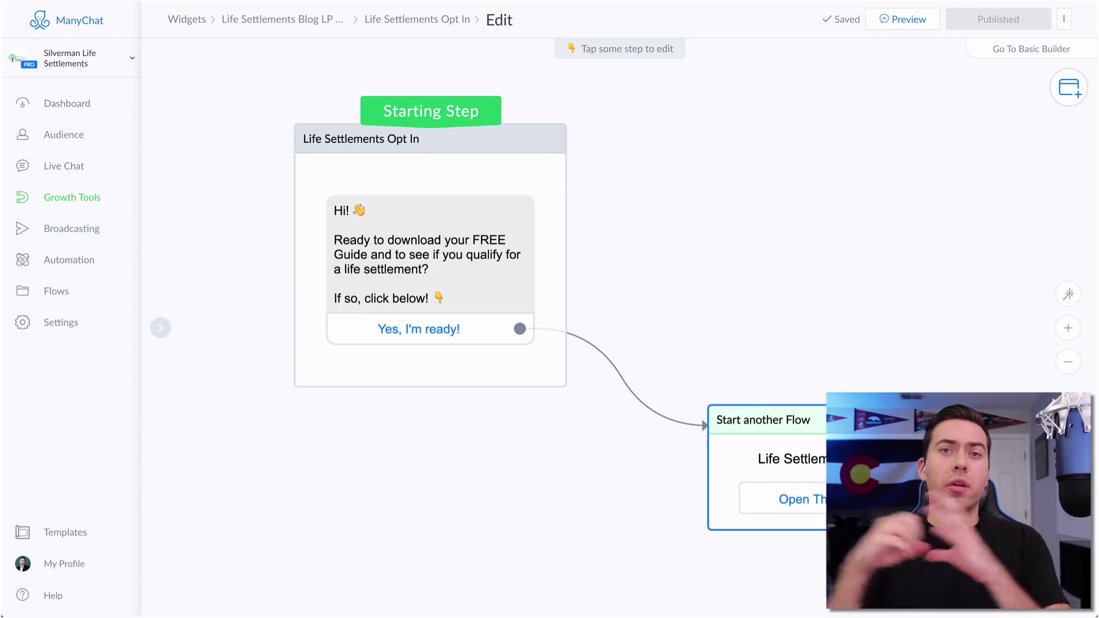
Step: Open the Life Settlements Flow that follows the "Yes, I'm ready!" reply, and bring it up in edit mode
click(767, 460)
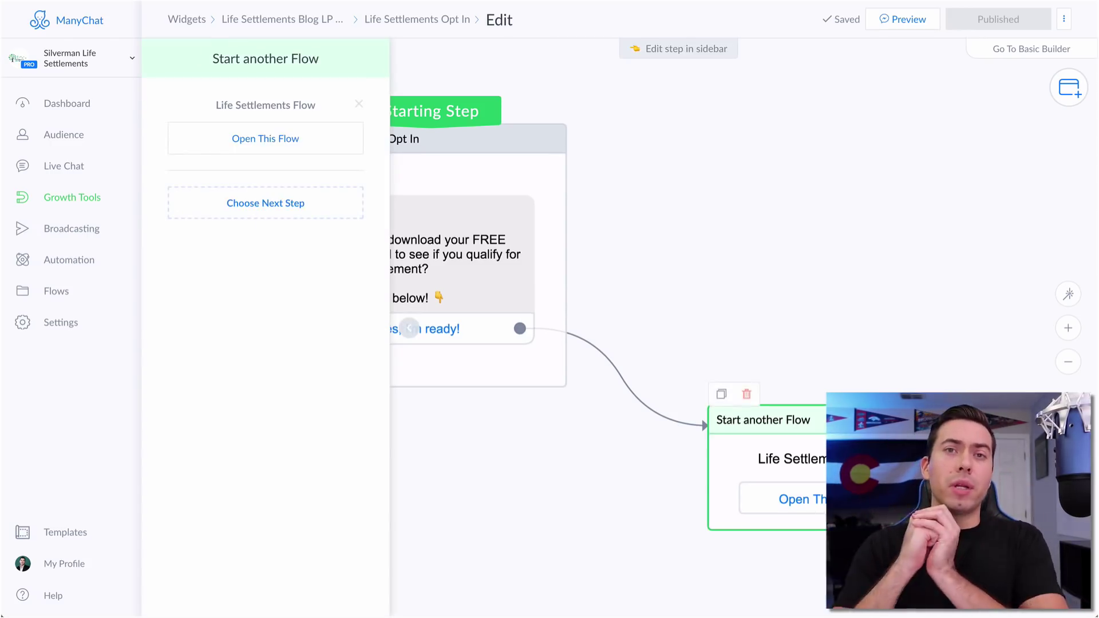
click(265, 140)
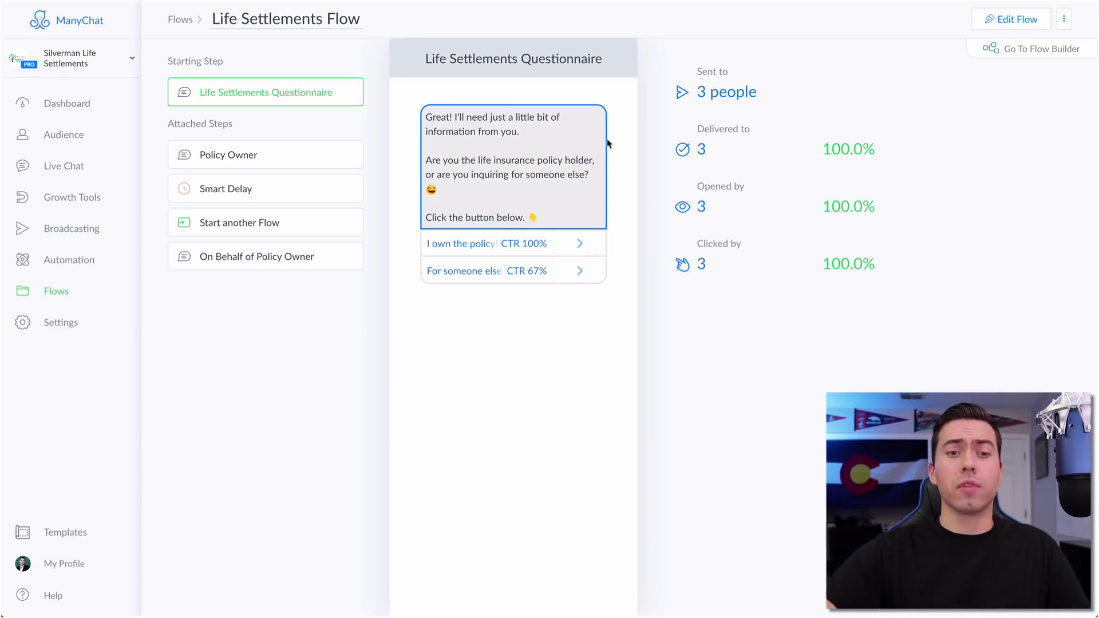
click(1010, 19)
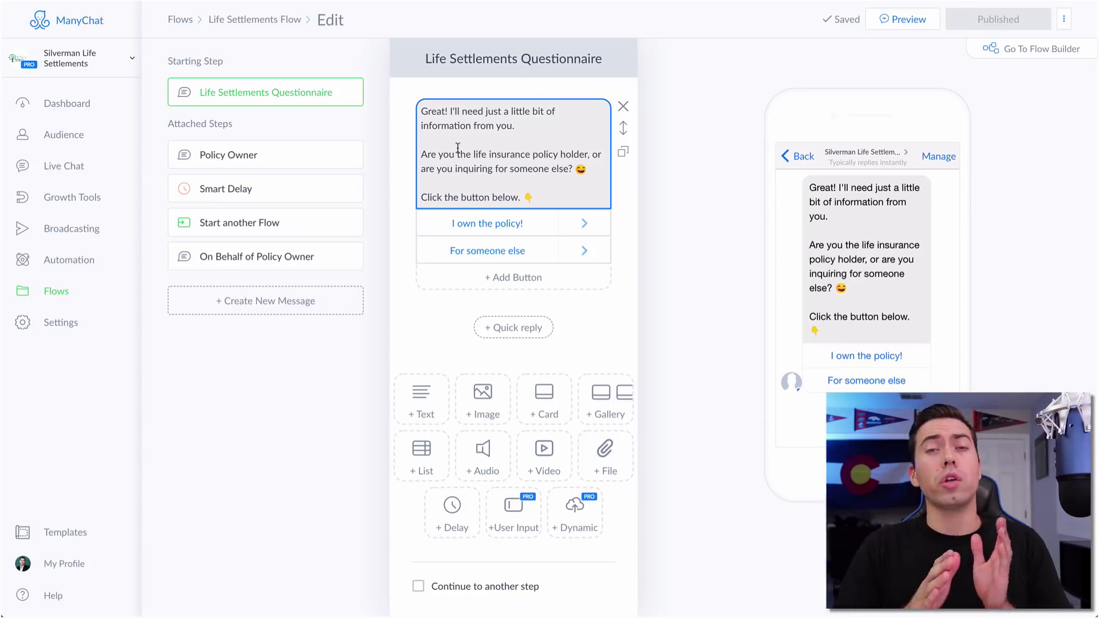
Step: Follow the "I own the policy!" reply to its Policy Owner step and examine the questions through the "Download FREE Guide" message
click(584, 223)
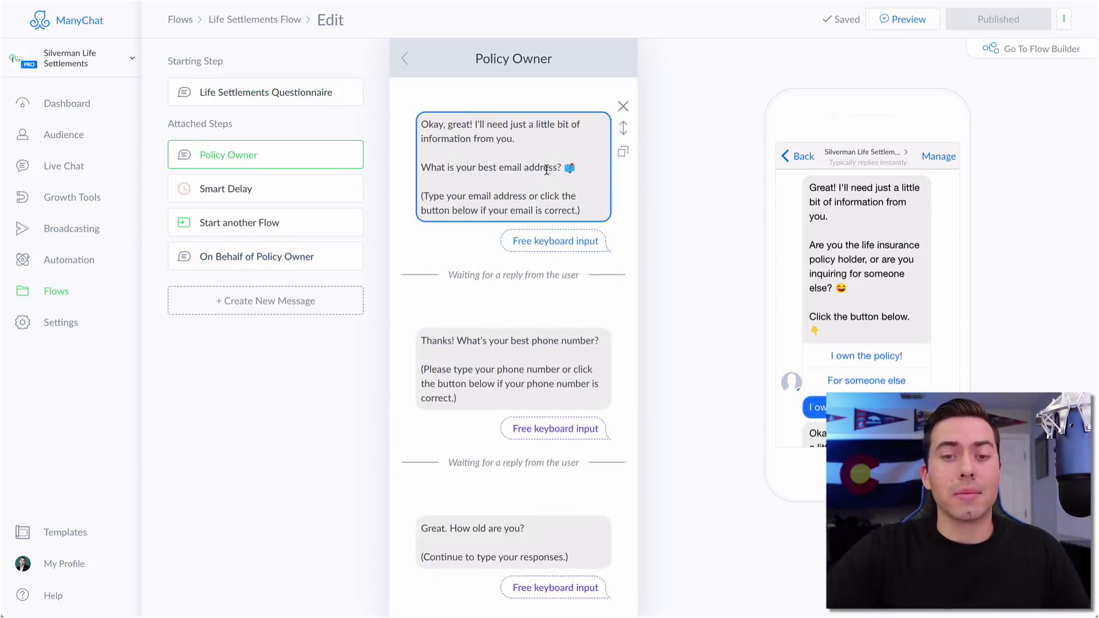
scroll(544, 166, down, 4)
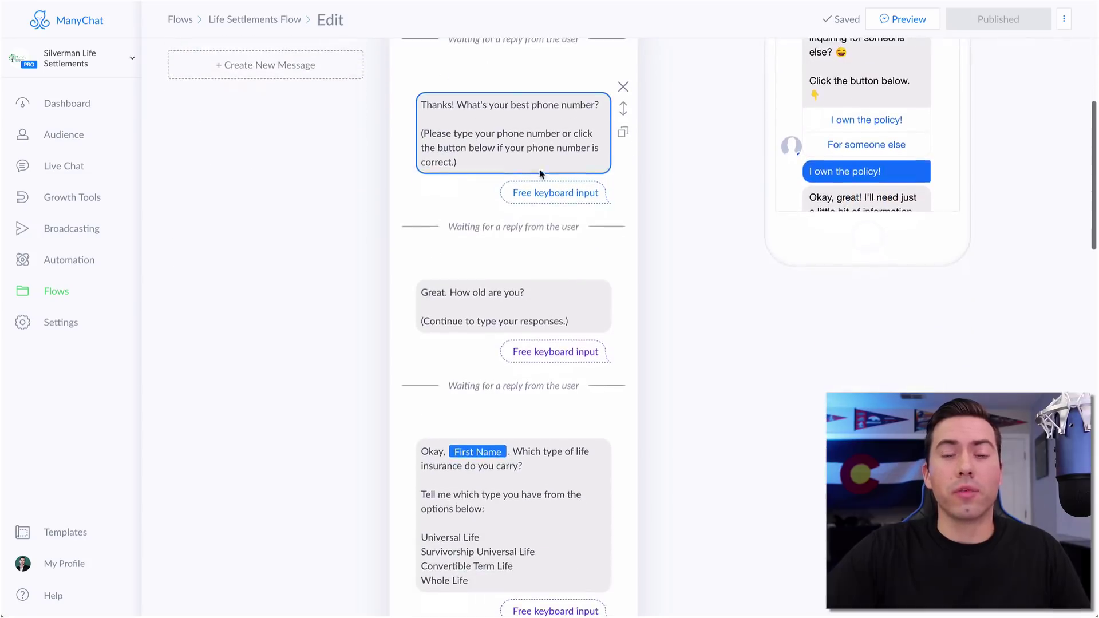
scroll(532, 148, down, 3)
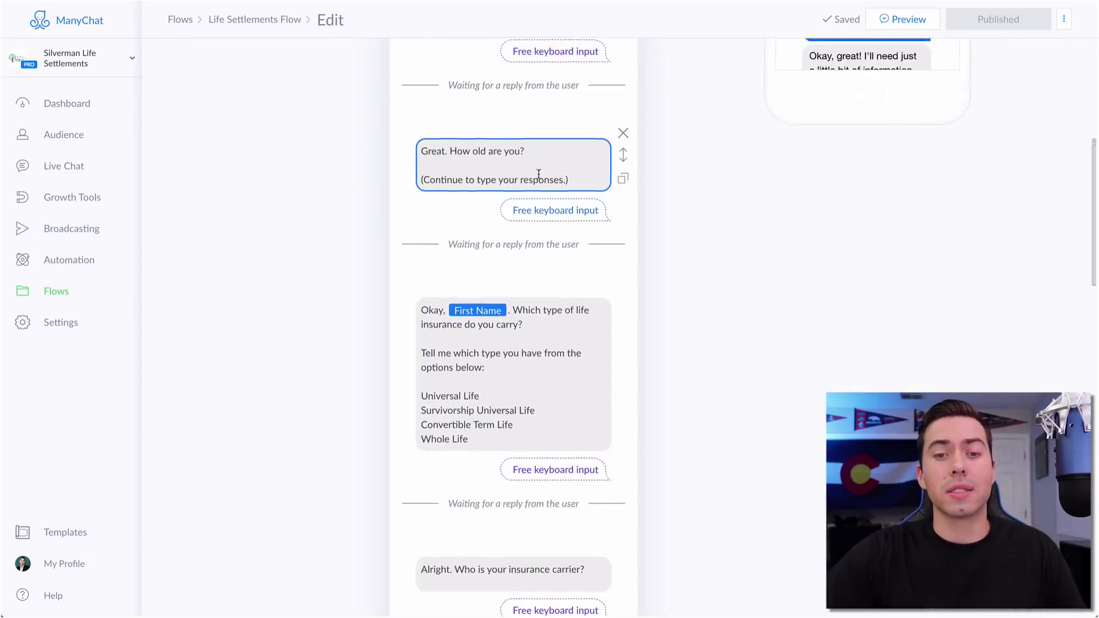
scroll(528, 179, down, 3)
scroll(526, 197, down, 10)
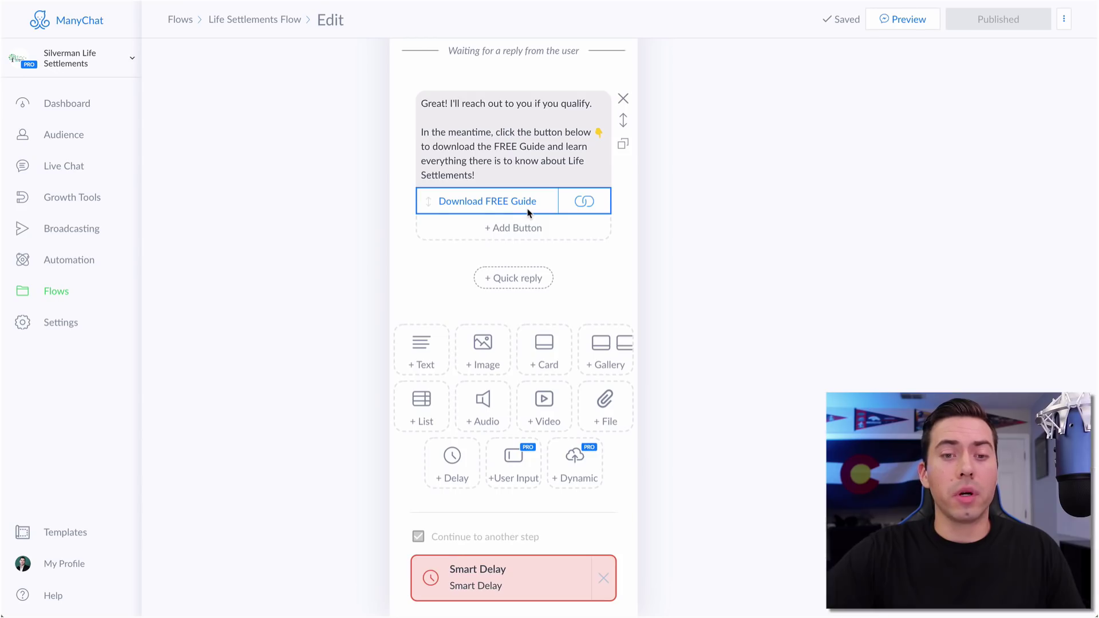
scroll(527, 214, up, 7)
scroll(528, 214, down, 5)
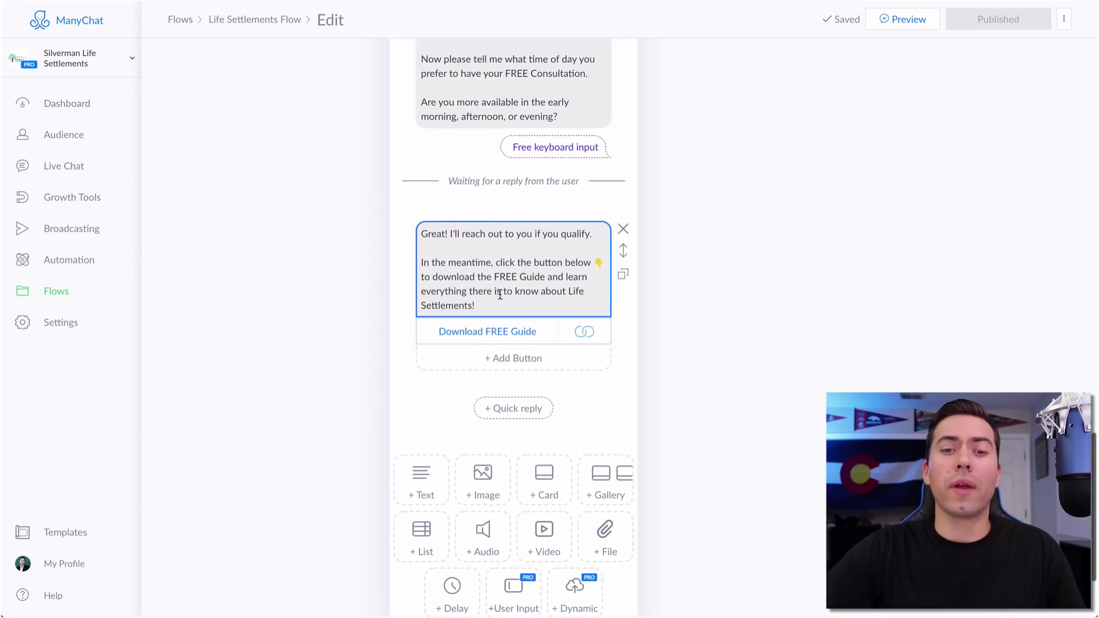
scroll(500, 292, down, 2)
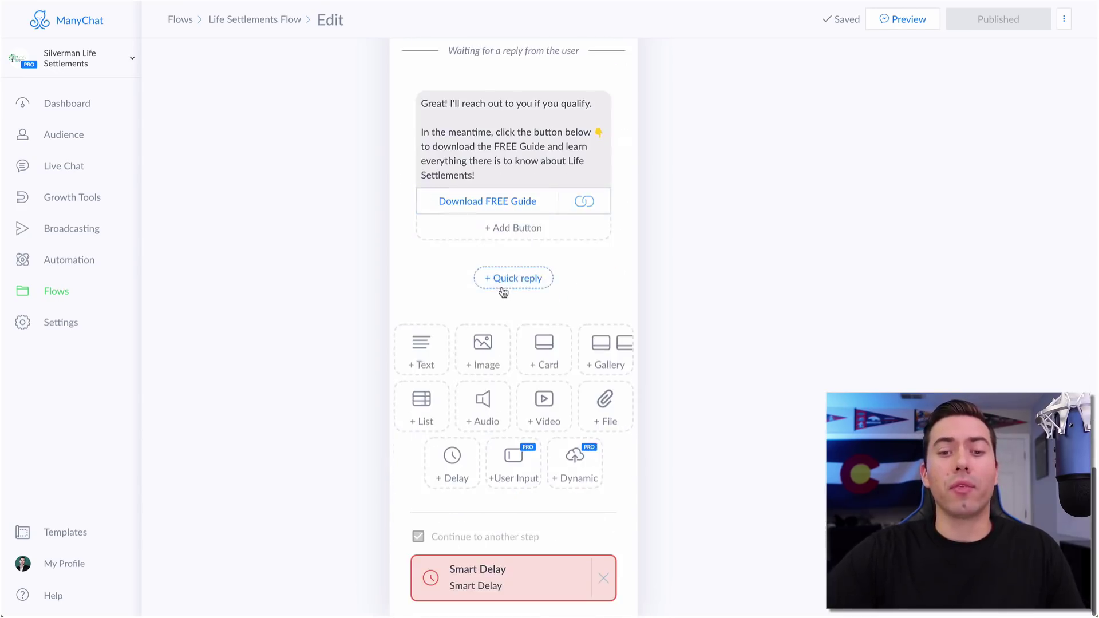
Step: Inspect the Smart Delay after the Policy Owner step and open the linked Life Settlements Guide Follow Up Flow
click(506, 582)
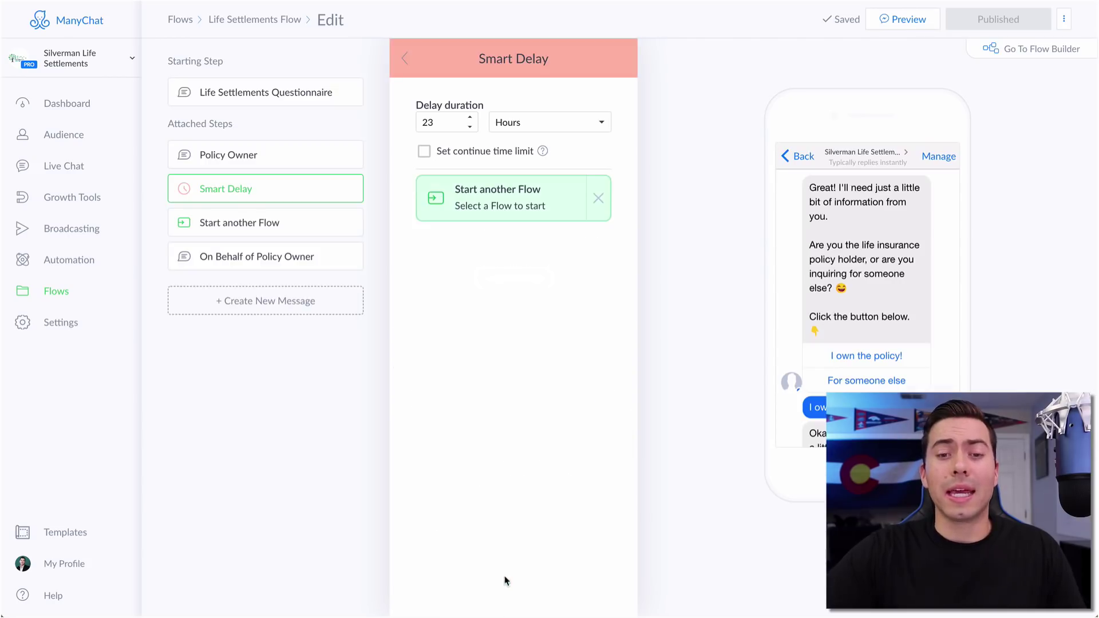
click(517, 188)
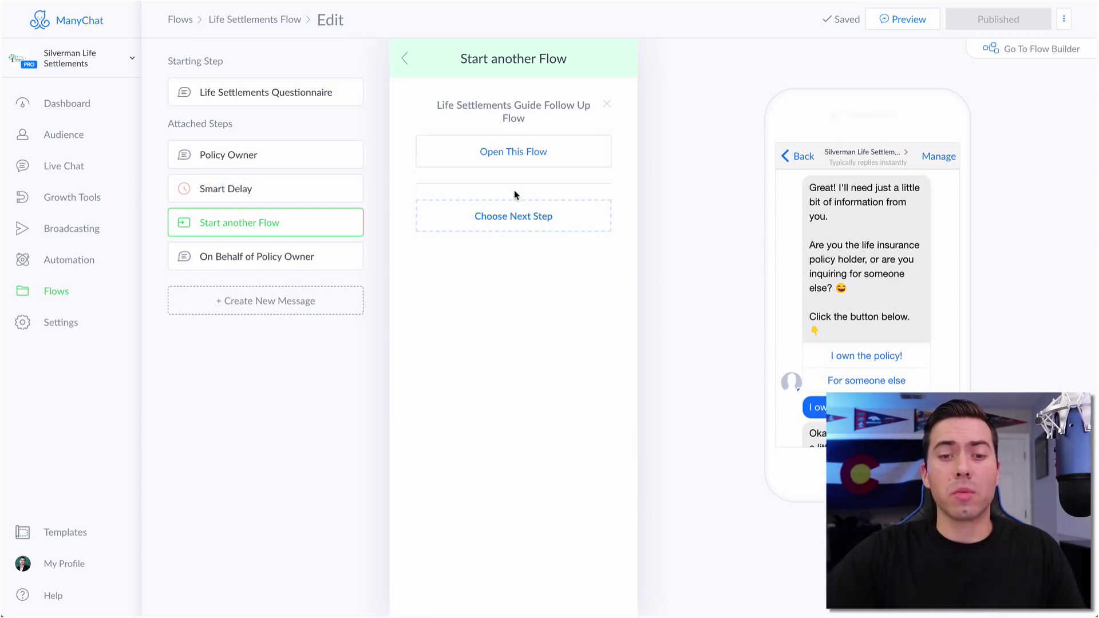
click(523, 157)
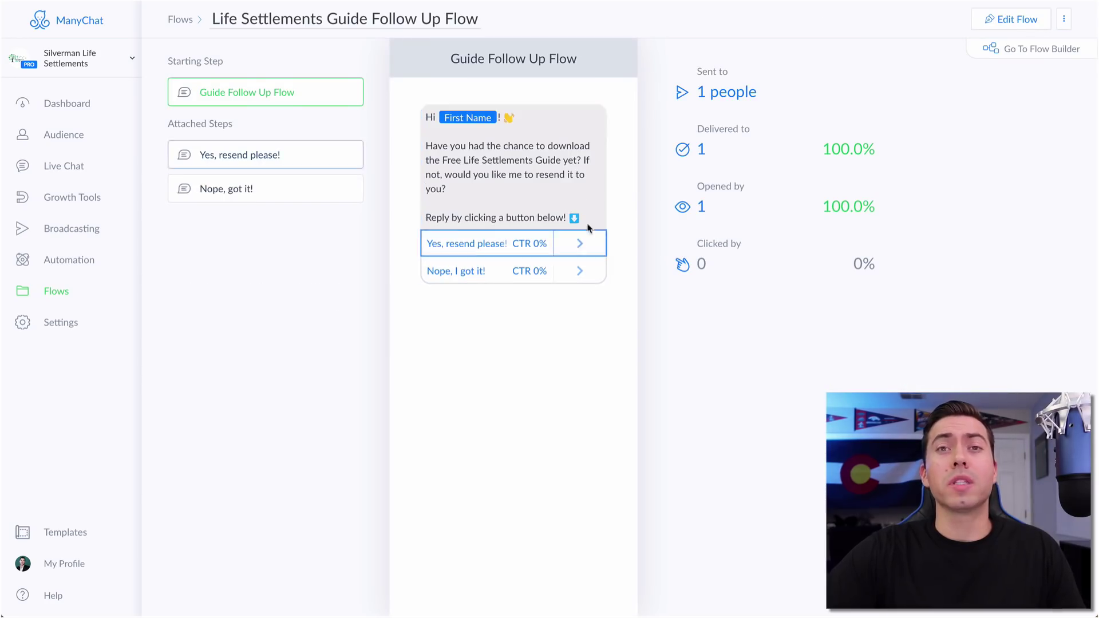